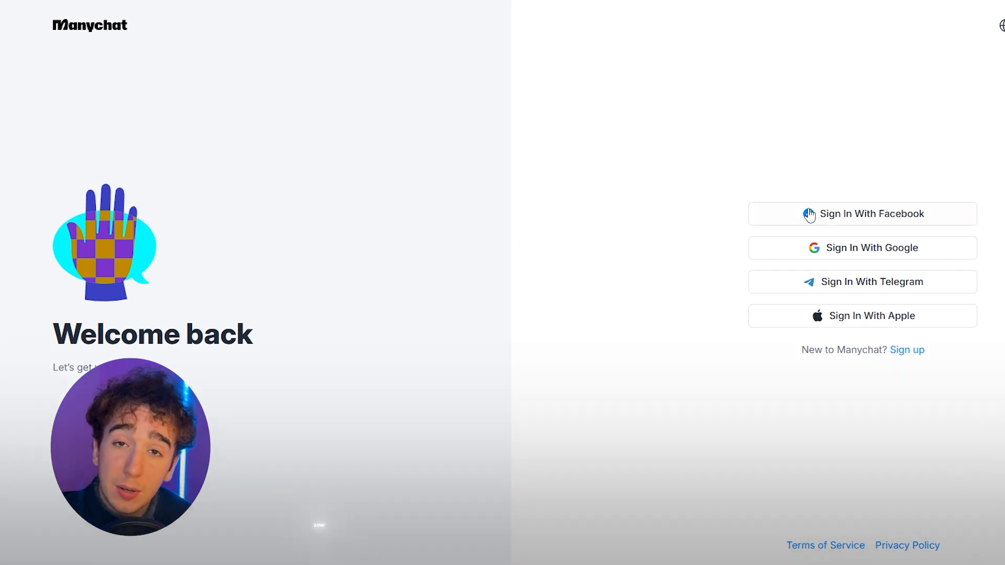
# Step: Sign in with Google and add a new account using Instagram as the starting channel
pyautogui.click(815, 252)
pyautogui.click(519, 363)
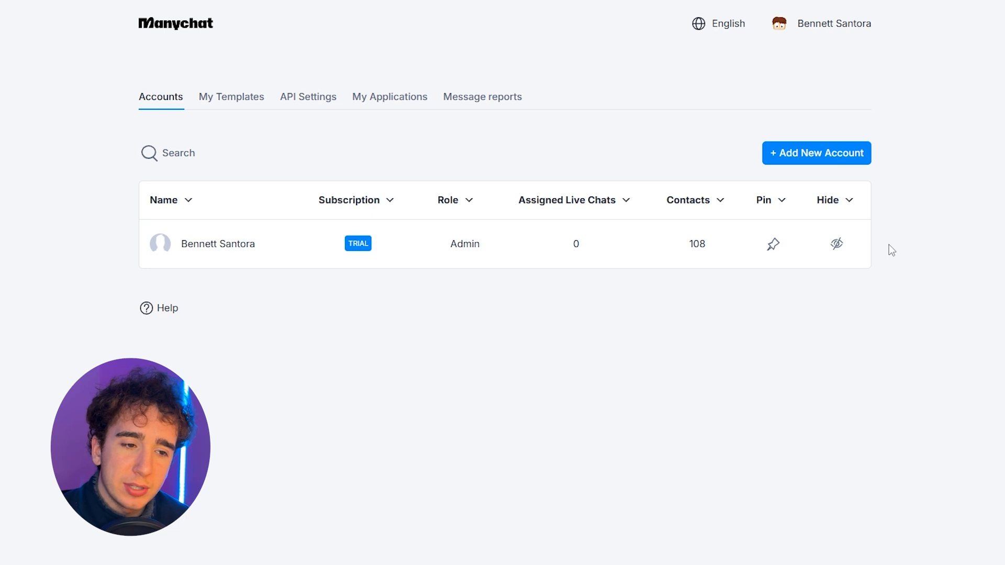
pyautogui.click(821, 159)
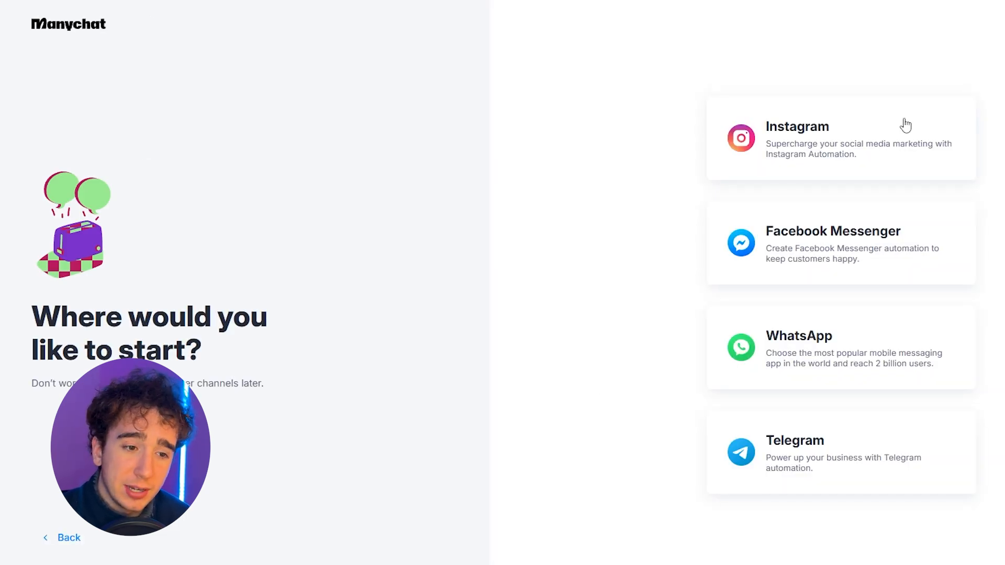
pyautogui.click(879, 165)
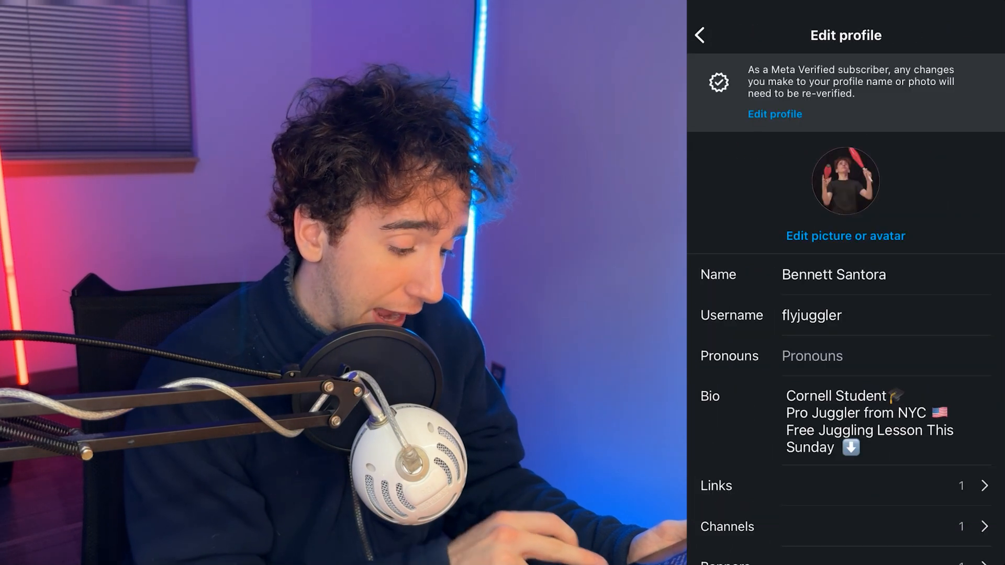
# Step: In the Instagram profile settings, connect the profile to the existing Facebook Page Fly Juggler in the Public figure category
pyautogui.scroll(-8, 845, 314)
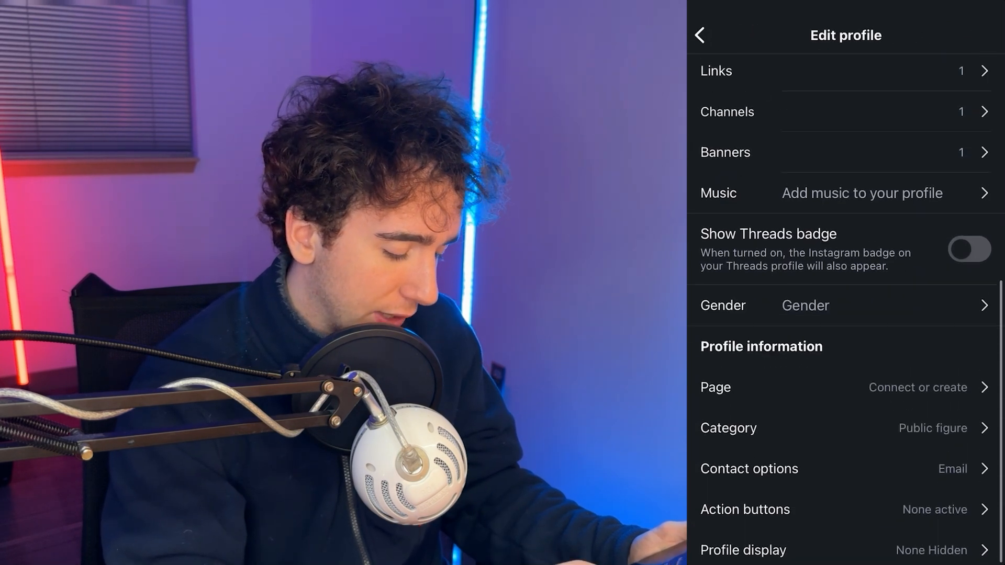
pyautogui.click(846, 401)
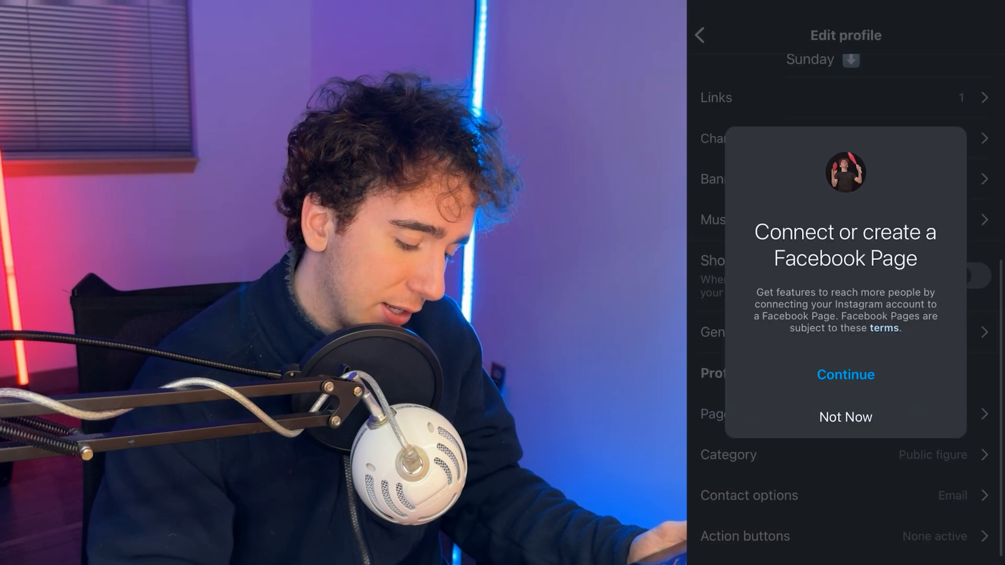
pyautogui.click(846, 375)
pyautogui.click(845, 536)
pyautogui.click(814, 330)
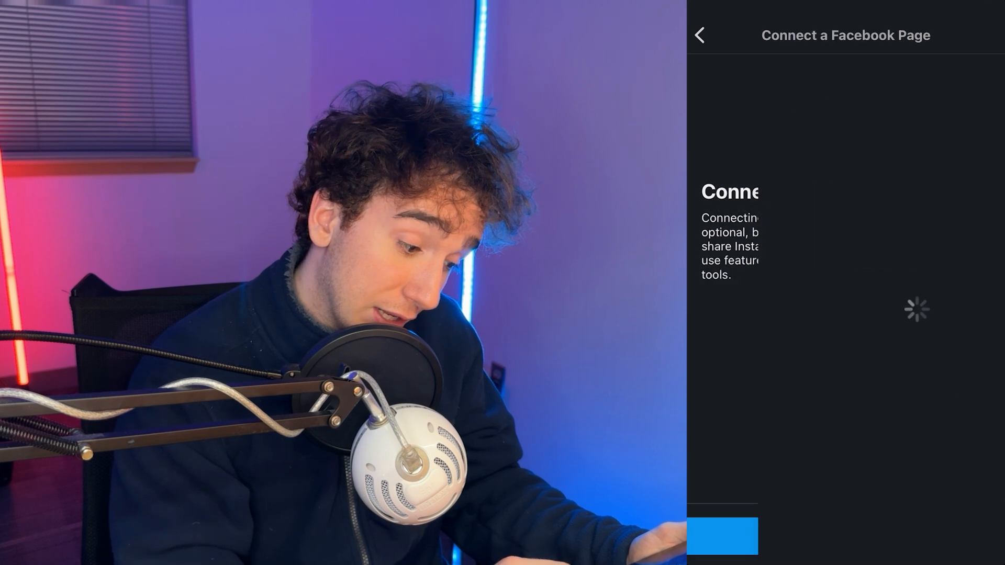
pyautogui.scroll(-4, 846, 355)
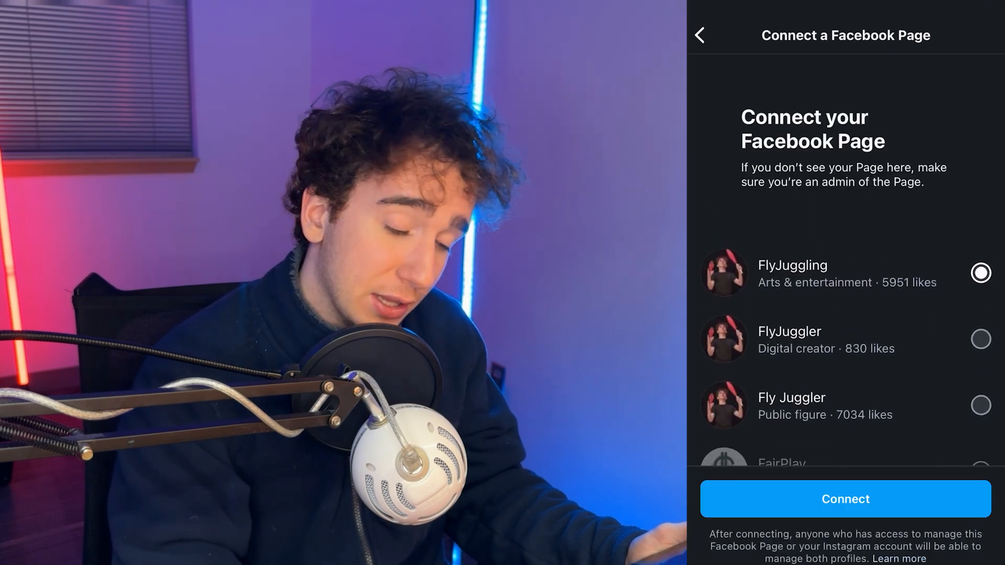
pyautogui.click(980, 406)
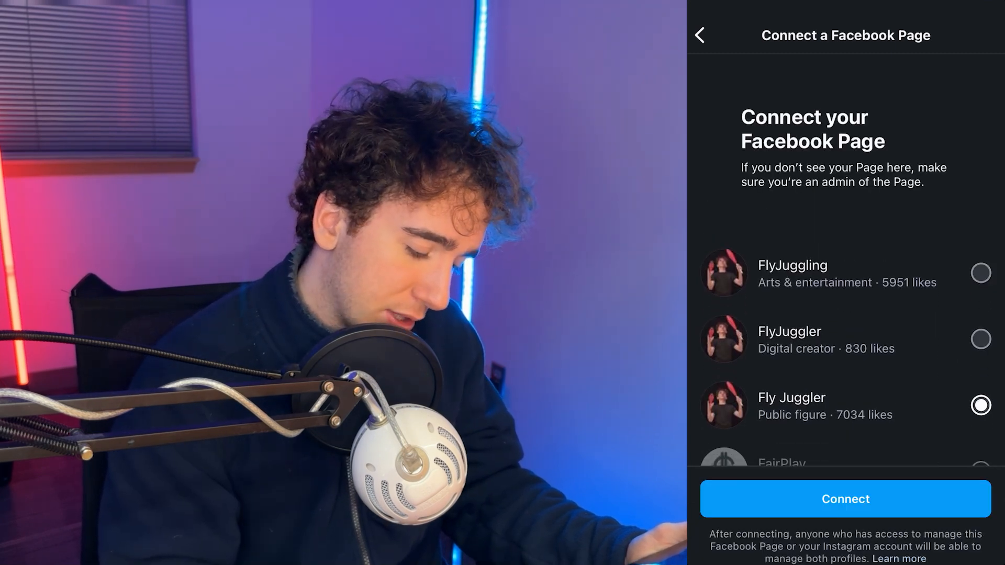
pyautogui.click(845, 499)
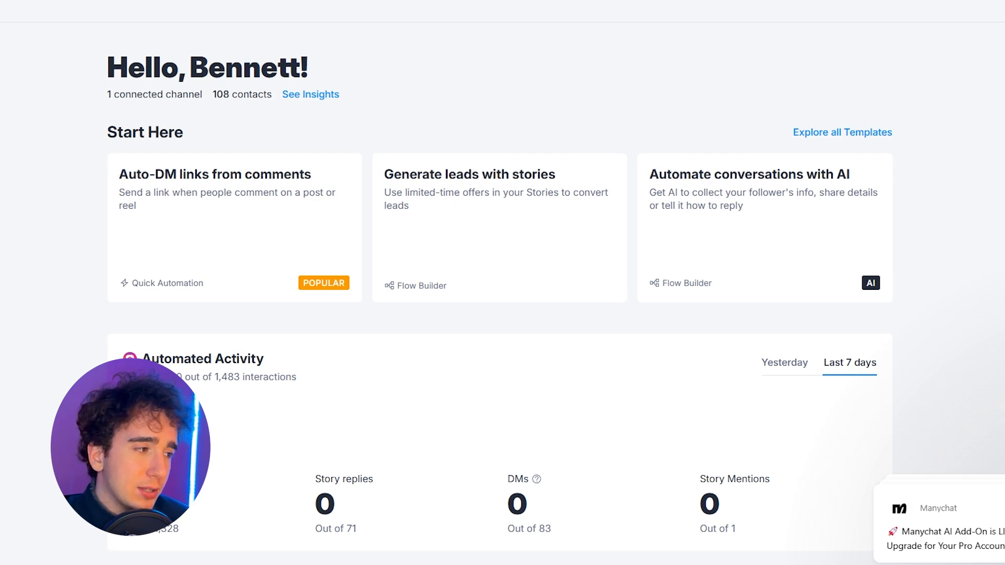
# Step: Open the Basic automations and review the descriptions of the available options
pyautogui.click(22, 205)
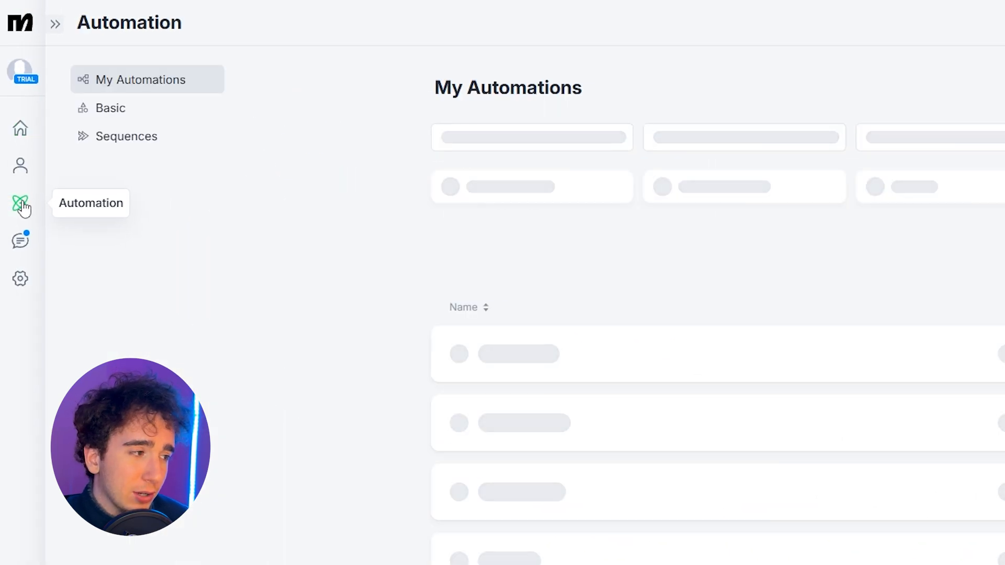
pyautogui.click(119, 112)
pyautogui.moveTo(593, 373); pyautogui.dragTo(297, 75)
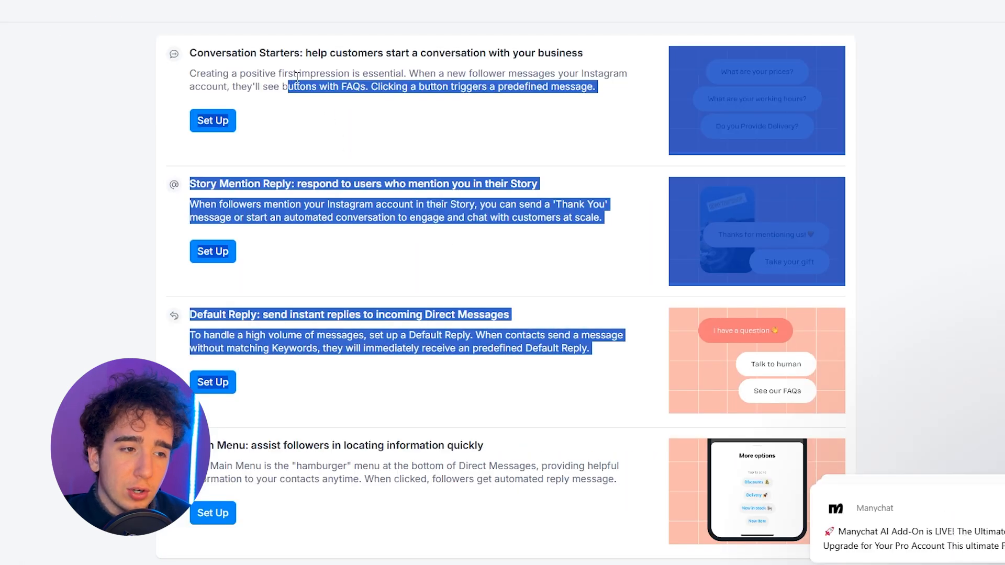
pyautogui.click(297, 76)
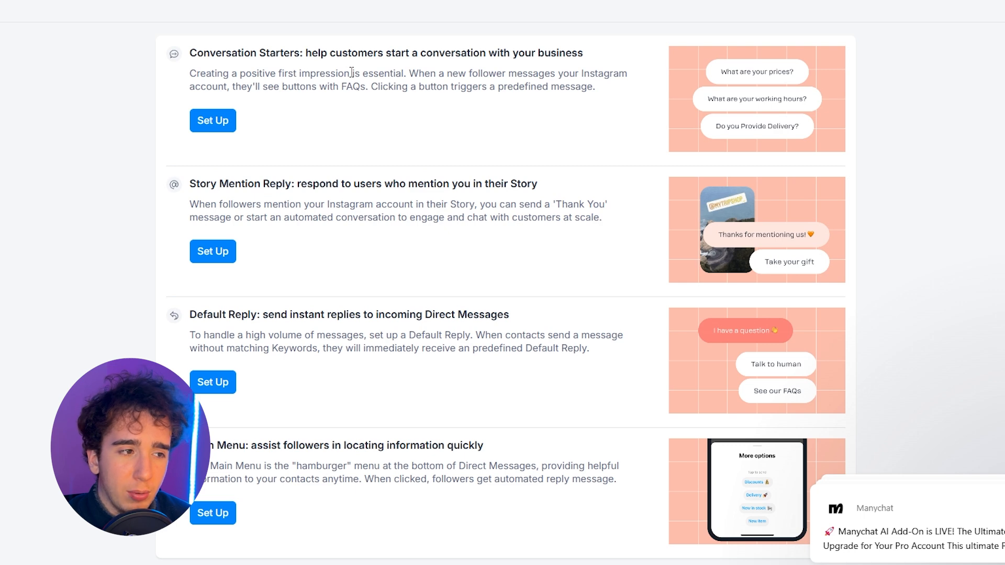
pyautogui.scroll(1, 107, 84)
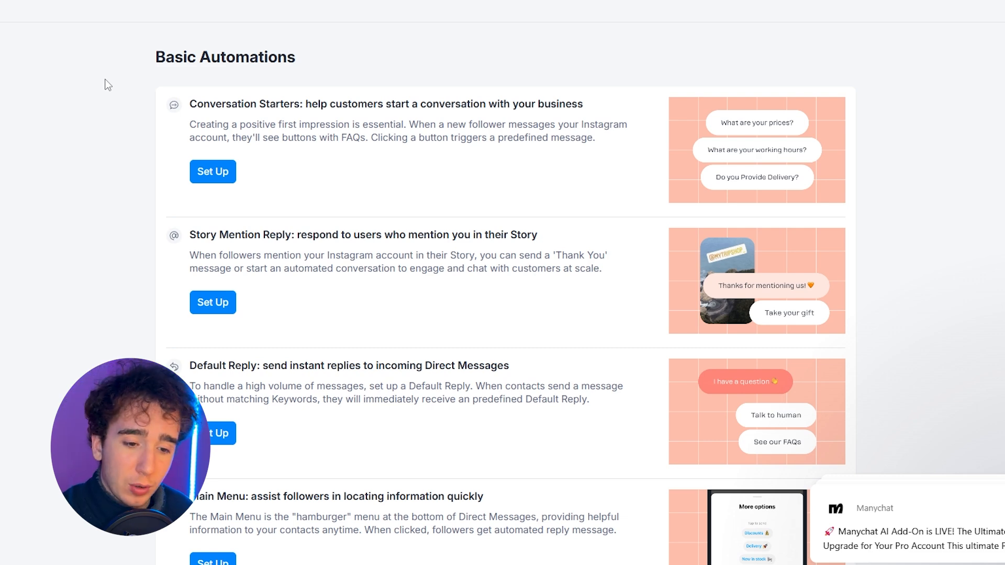
pyautogui.click(225, 173)
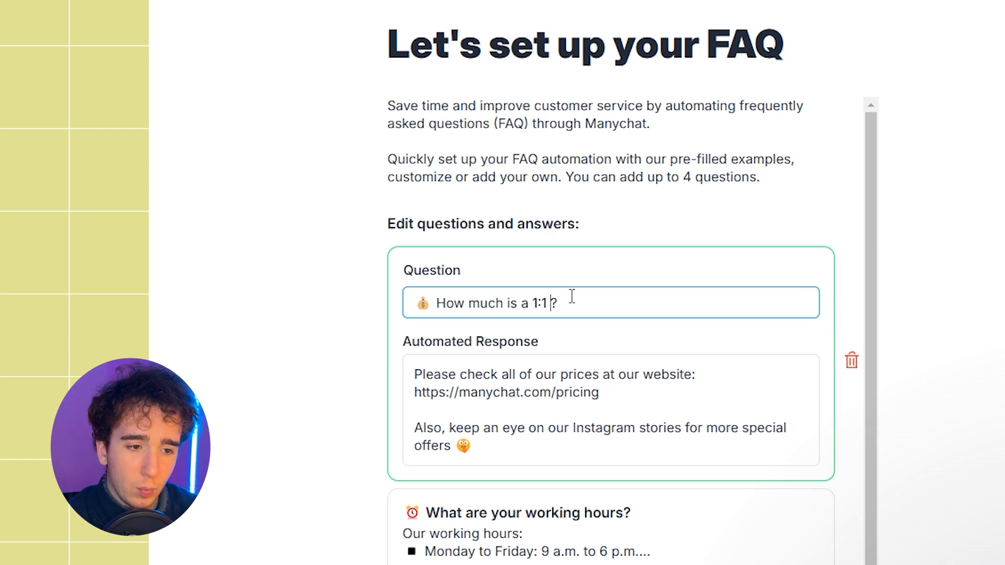
pyautogui.write('Call')
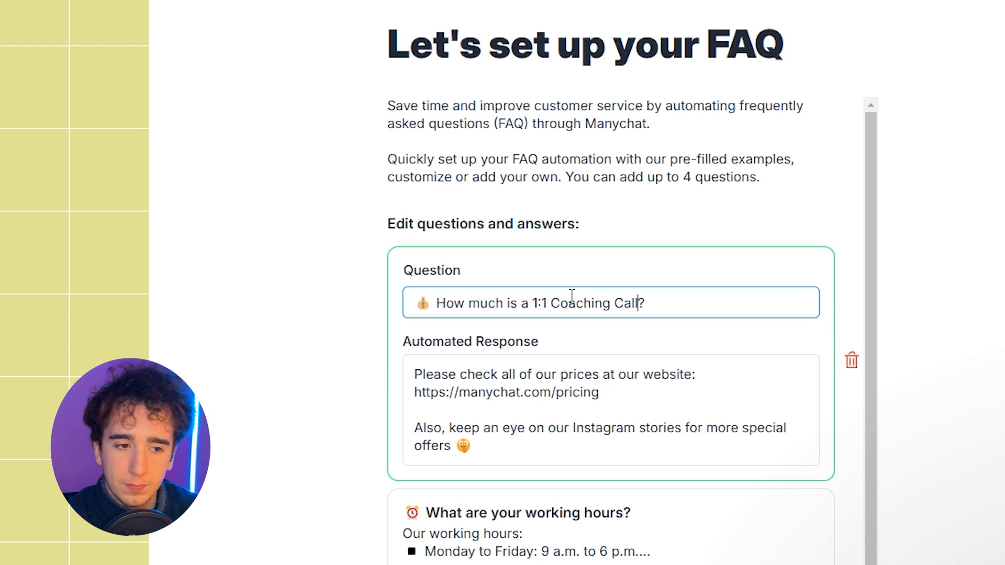
pyautogui.moveTo(494, 455); pyautogui.dragTo(415, 375)
pyautogui.write('All ')
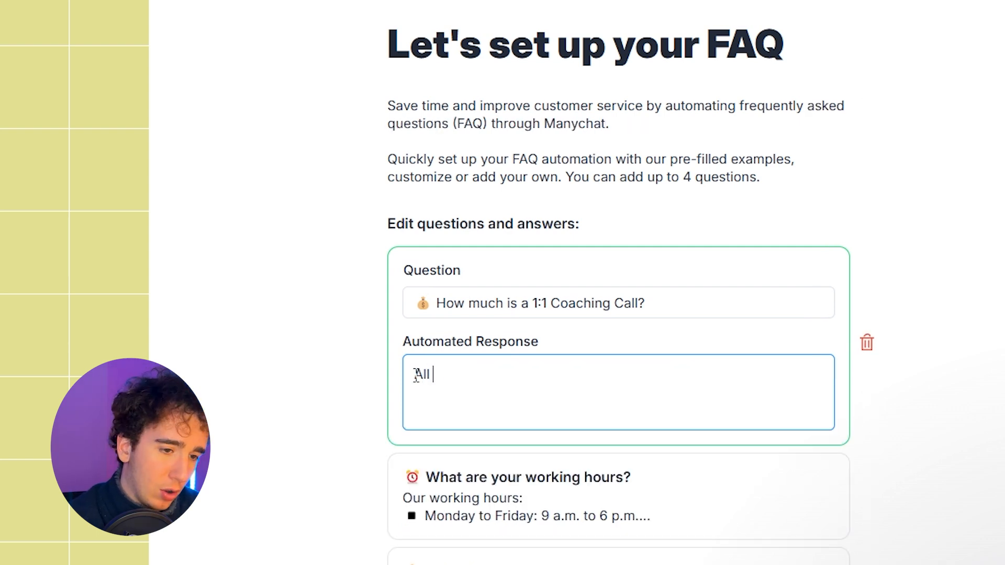
pyautogui.write('of my prices are liste')
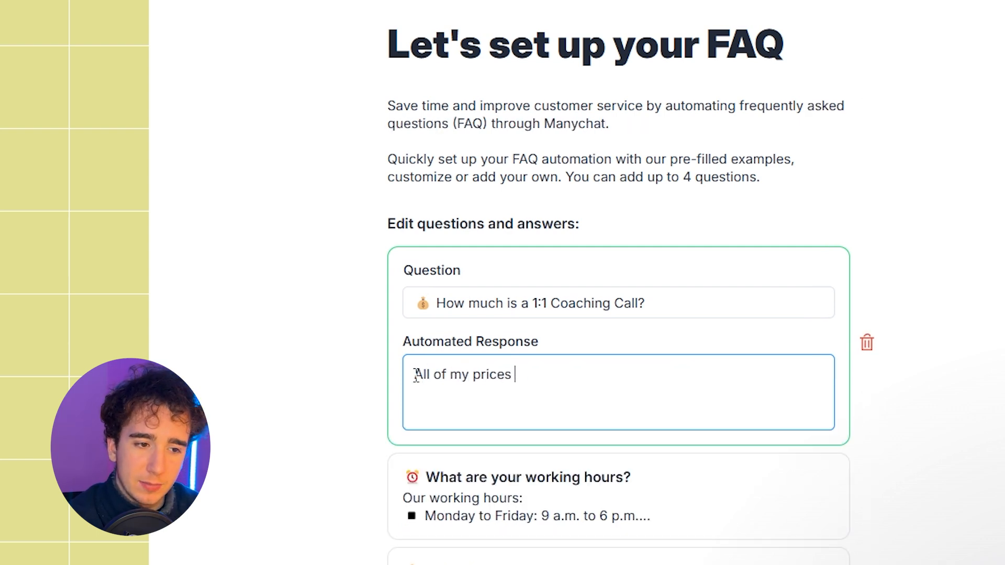
pyautogui.write('d on')
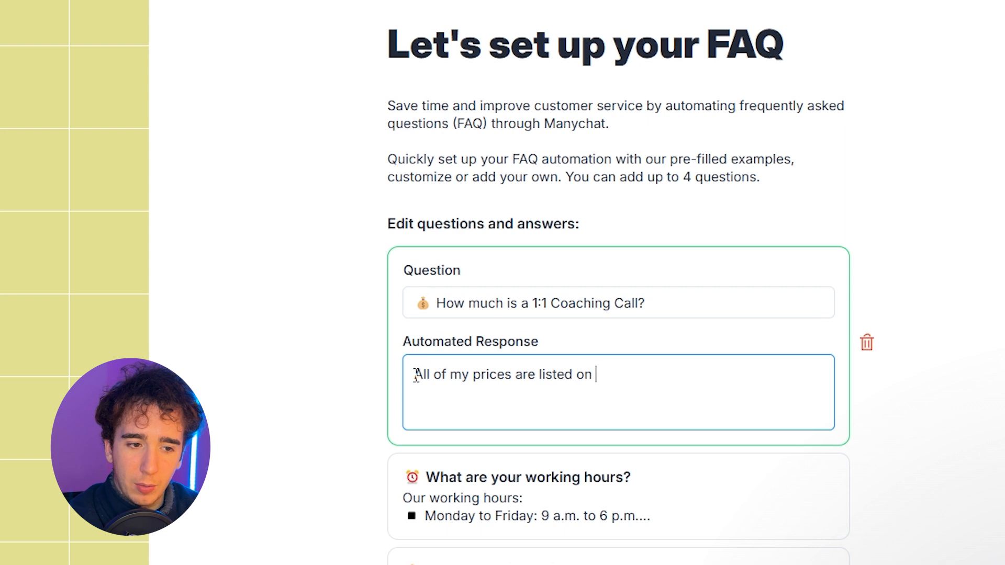
pyautogui.write('my website here: https://flyjuggling.com/')
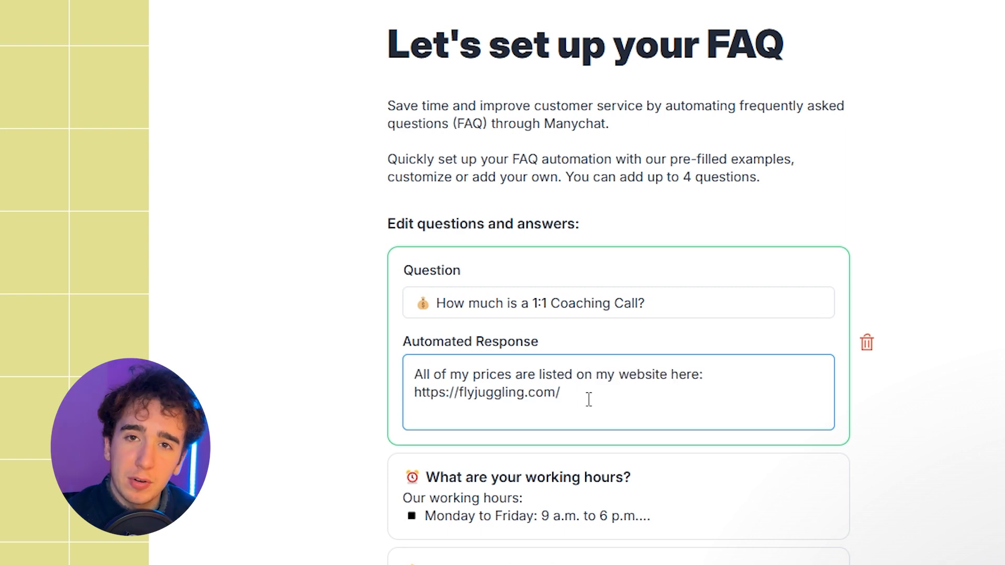
pyautogui.moveTo(587, 401); pyautogui.dragTo(414, 376)
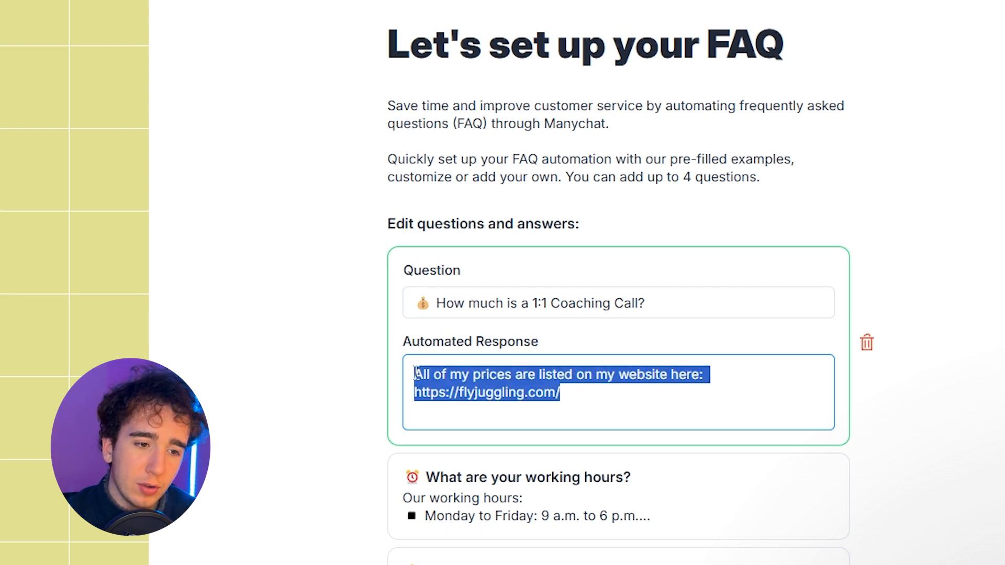
pyautogui.click(45, 378)
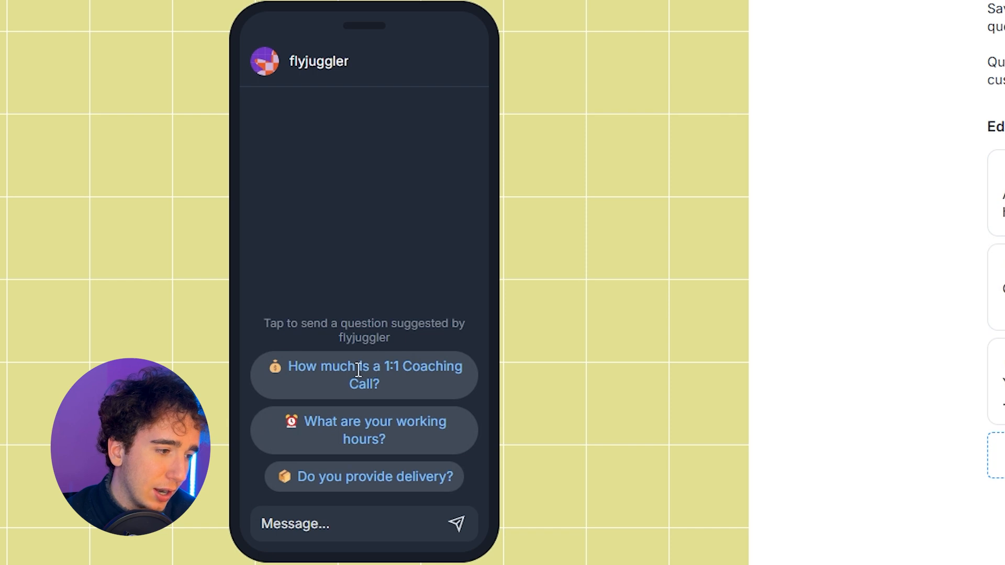
pyautogui.tripleClick(25, 420)
pyautogui.click(996, 194)
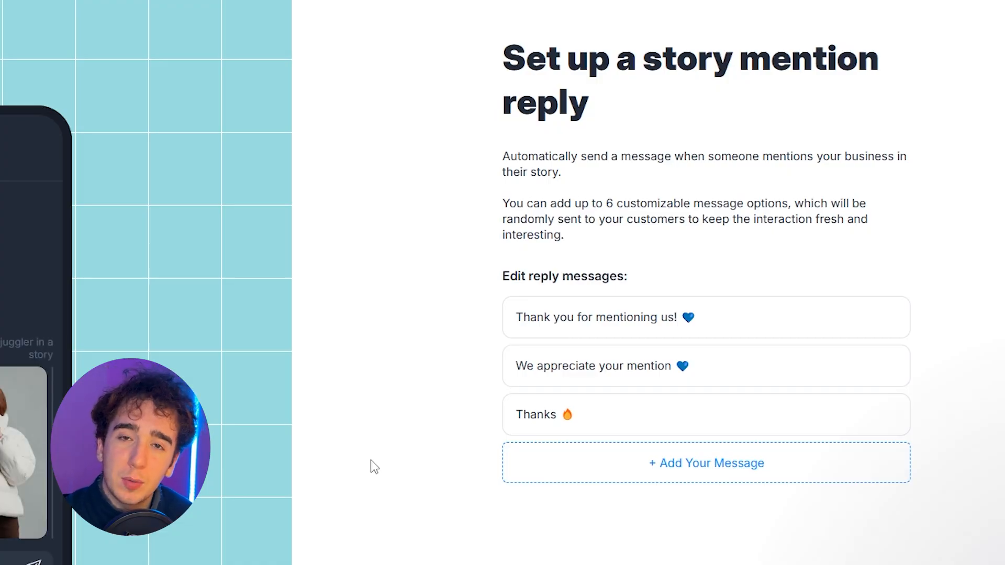
# Step: Open the "Thanks 🔥" message of the story mention reply for editing
pyautogui.moveTo(638, 415)
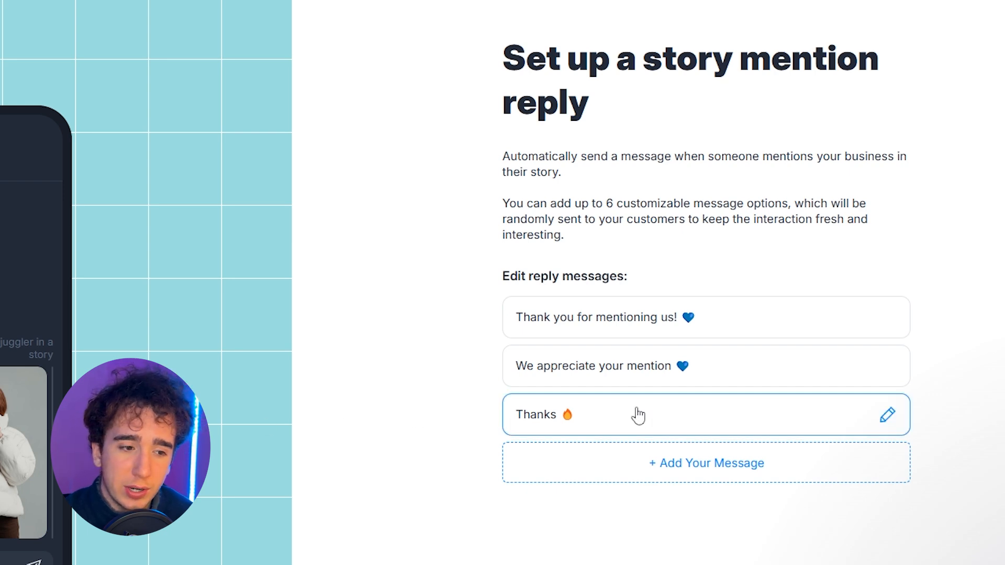
pyautogui.click(581, 425)
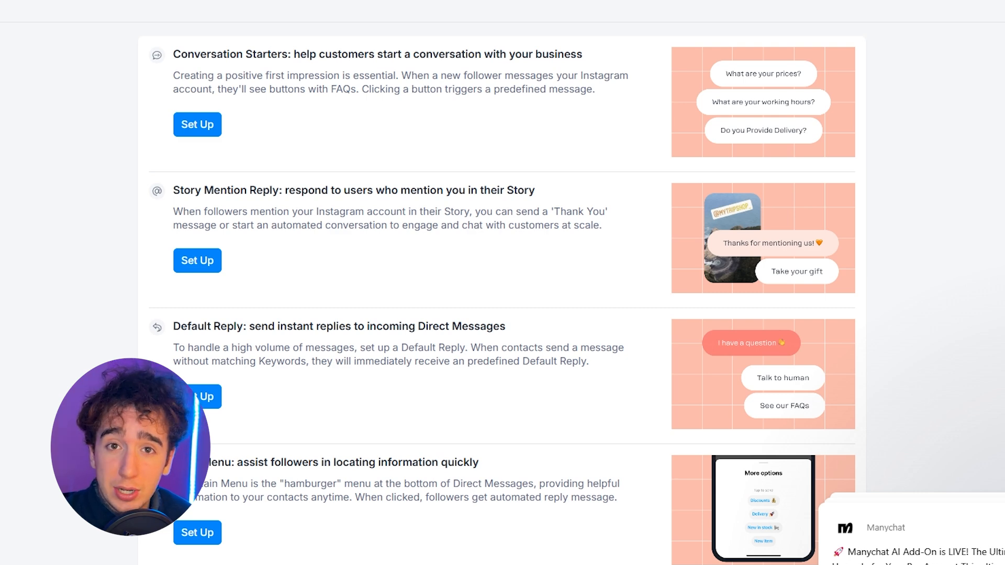
# Step: Create a new automation in My Automations from the ready-made template Auto-DM links from comments
pyautogui.scroll(1, 501, 293)
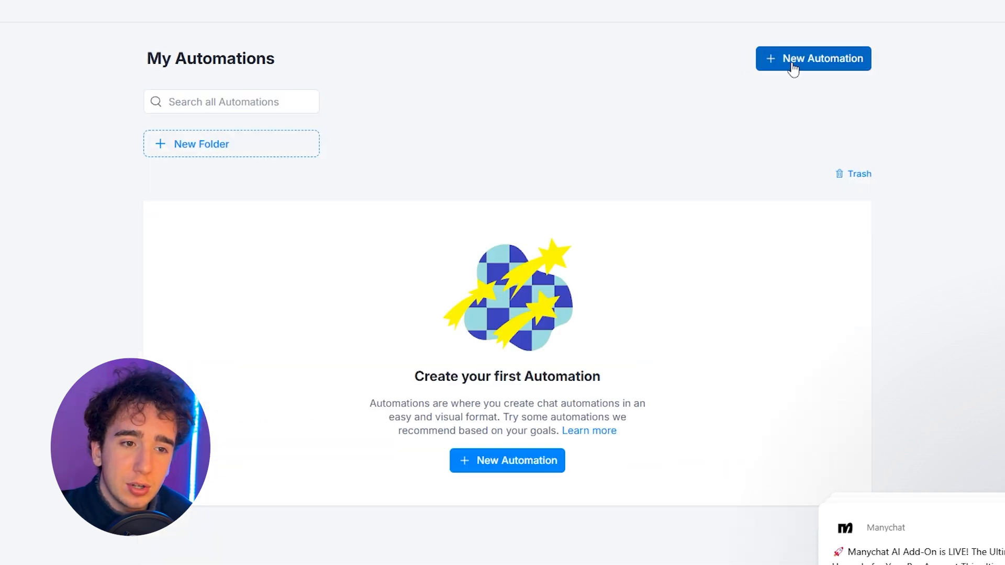
pyautogui.click(793, 69)
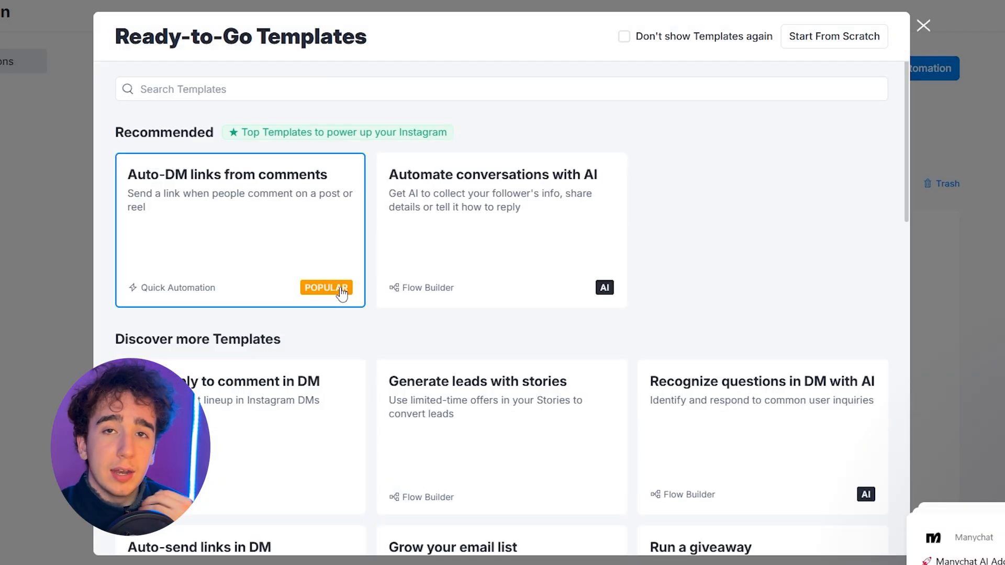
pyautogui.moveTo(116, 37); pyautogui.dragTo(342, 36)
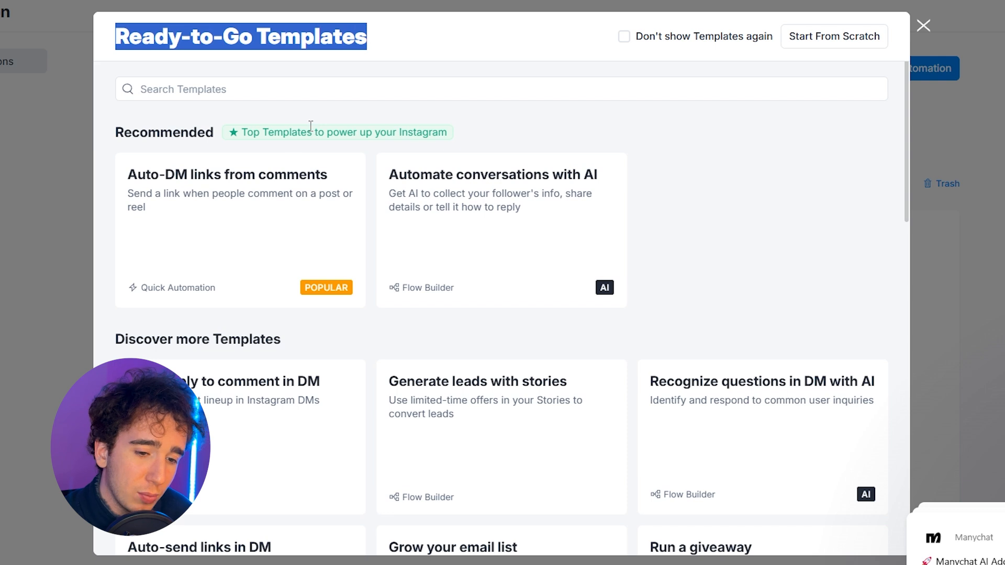
pyautogui.click(704, 178)
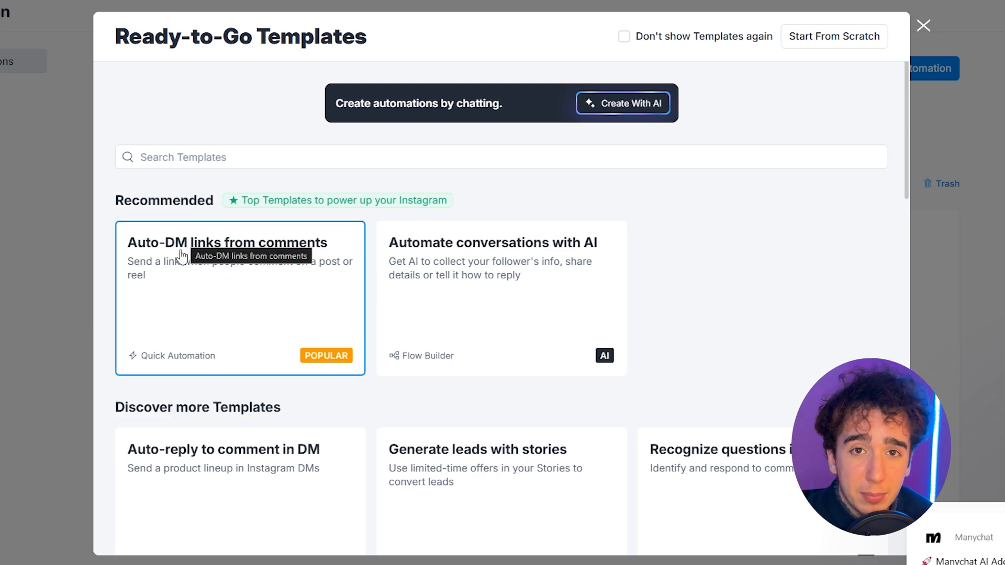
pyautogui.click(186, 301)
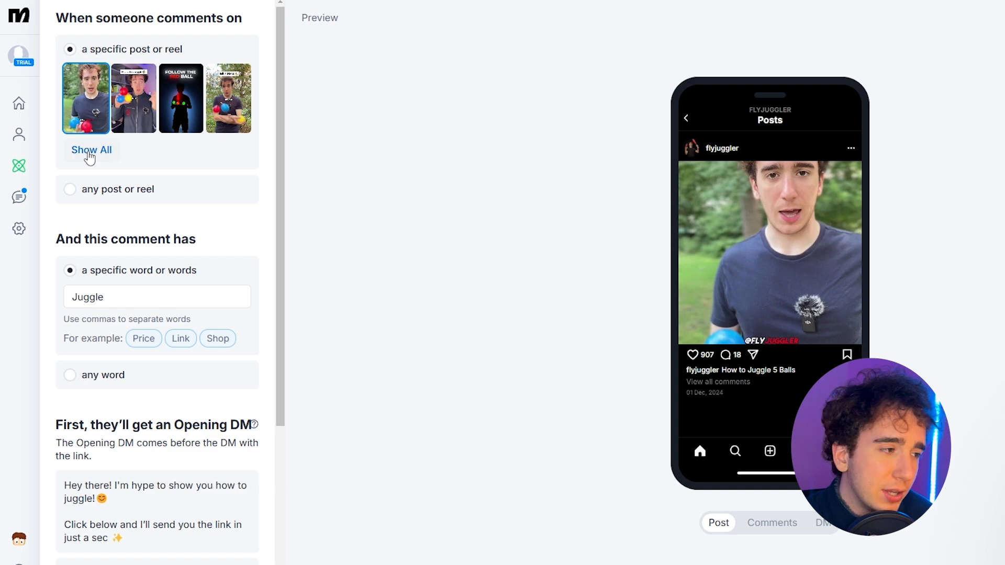
# Step: Choose the How to Juggle 5 Balls reel as the comment trigger and set its keyword to Hello
pyautogui.click(90, 151)
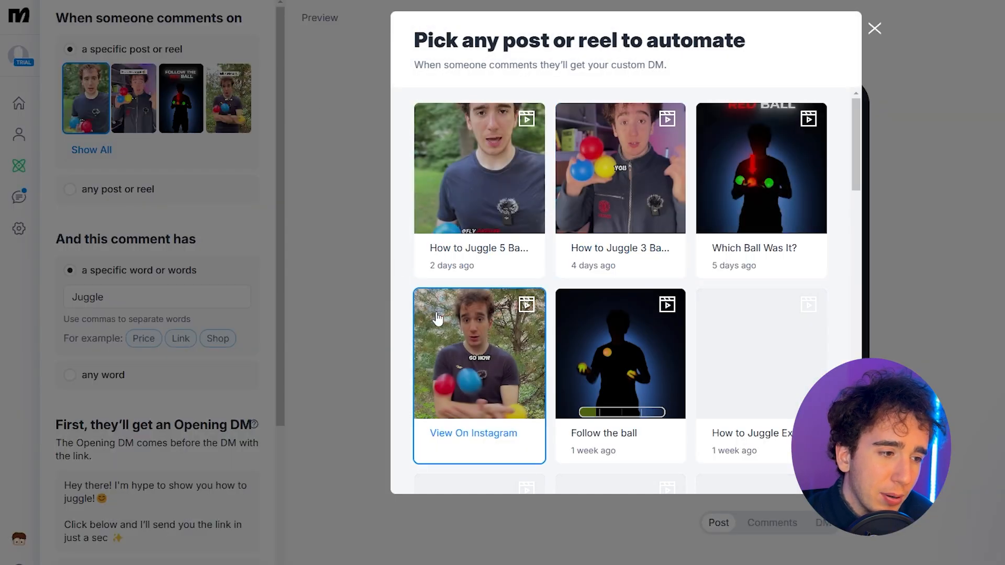
pyautogui.click(479, 189)
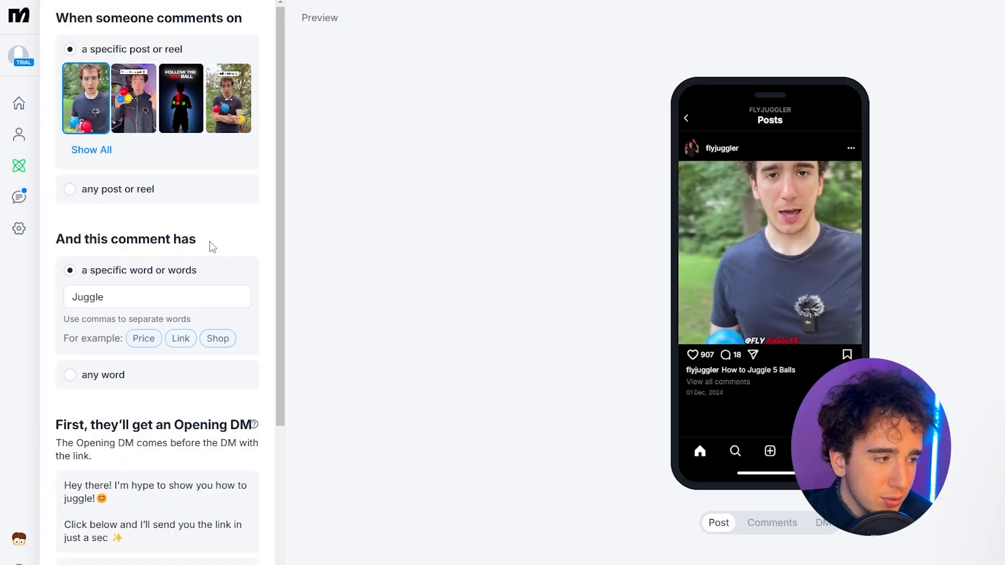
pyautogui.doubleClick(114, 287)
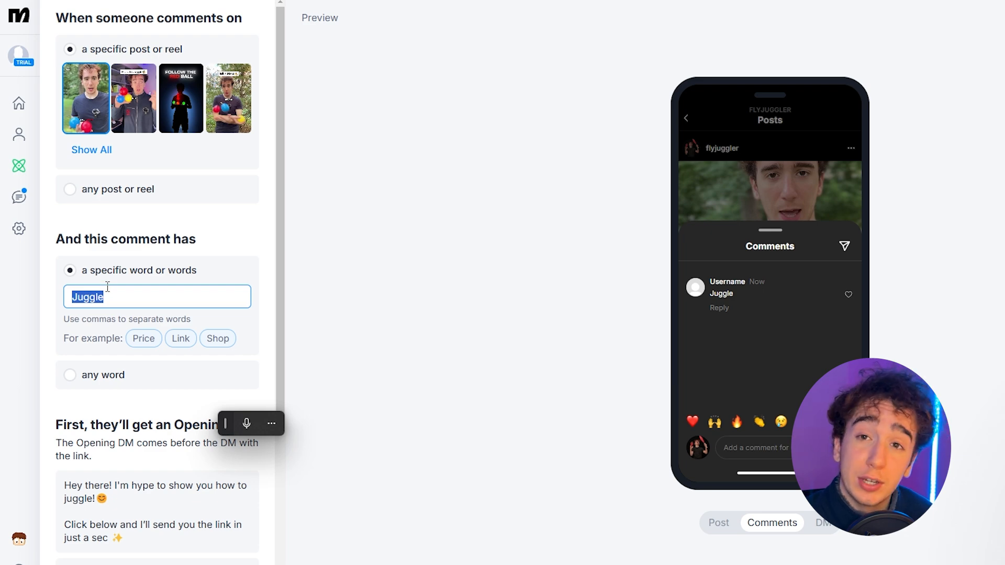
pyautogui.click(108, 292)
pyautogui.doubleClick(108, 291)
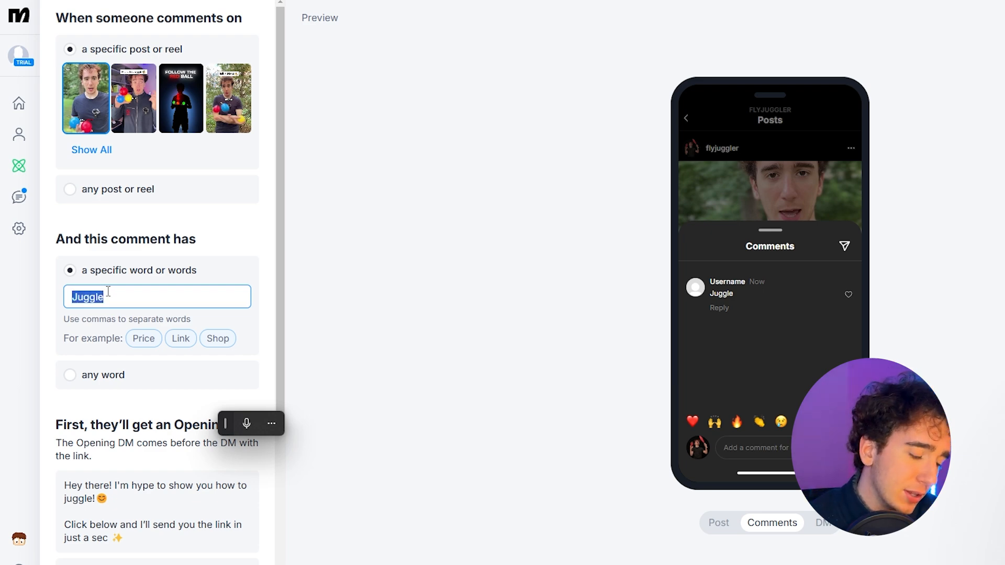
pyautogui.write('Hello')
pyautogui.doubleClick(108, 292)
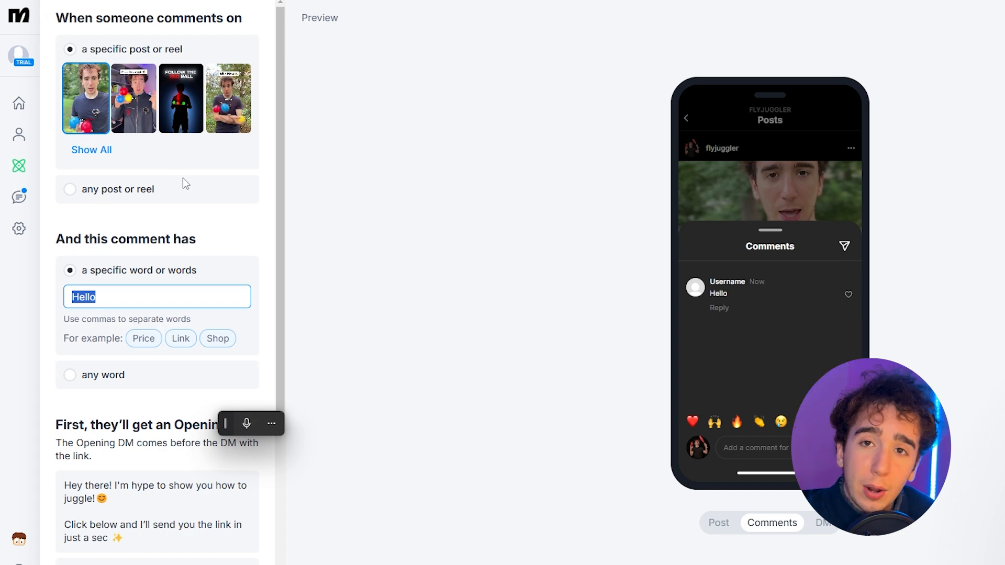
# Step: Try the trigger on any post or reel, and switch it back to a specific post or reel
pyautogui.click(84, 189)
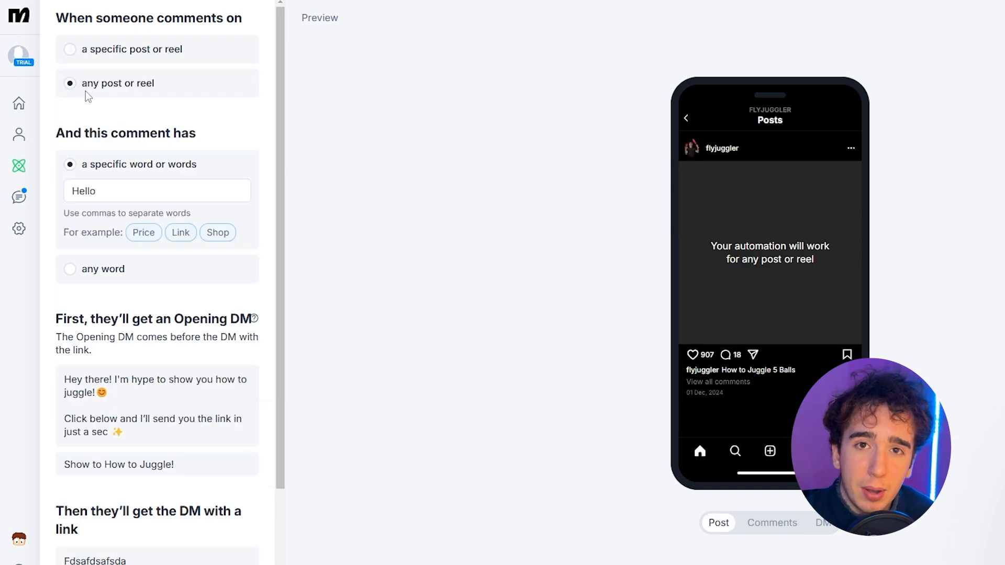
pyautogui.click(127, 53)
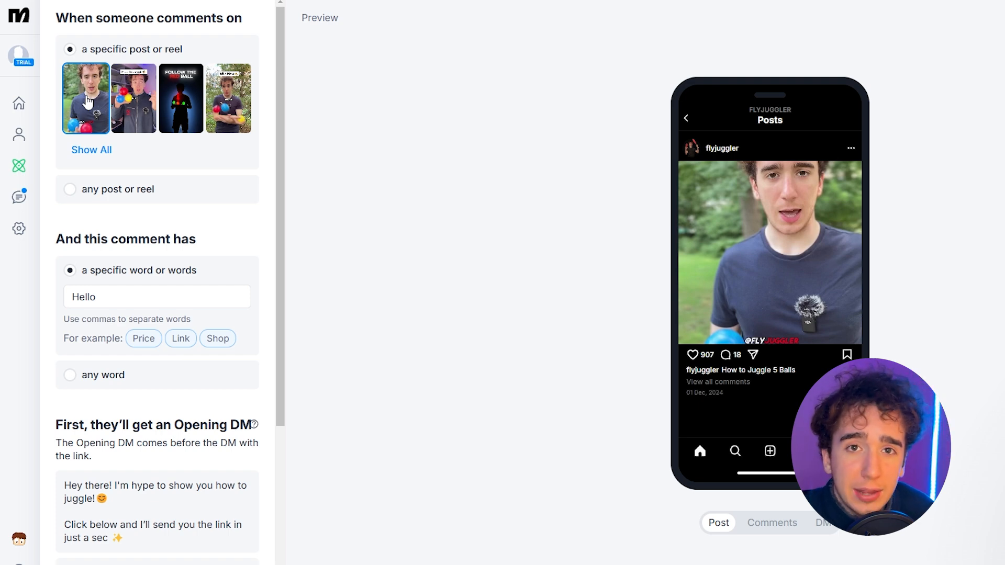
# Step: Set the label of the opening DM's reply button to "Show Me Juggling!" below the message about learning how to juggle
pyautogui.scroll(-4, 88, 103)
pyautogui.click(70, 272)
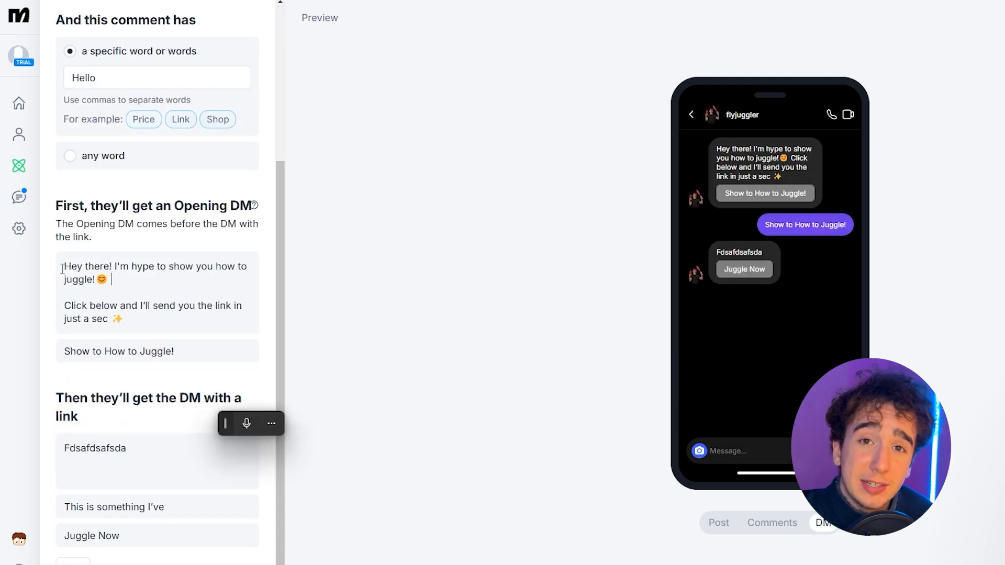
pyautogui.moveTo(64, 271); pyautogui.dragTo(140, 318)
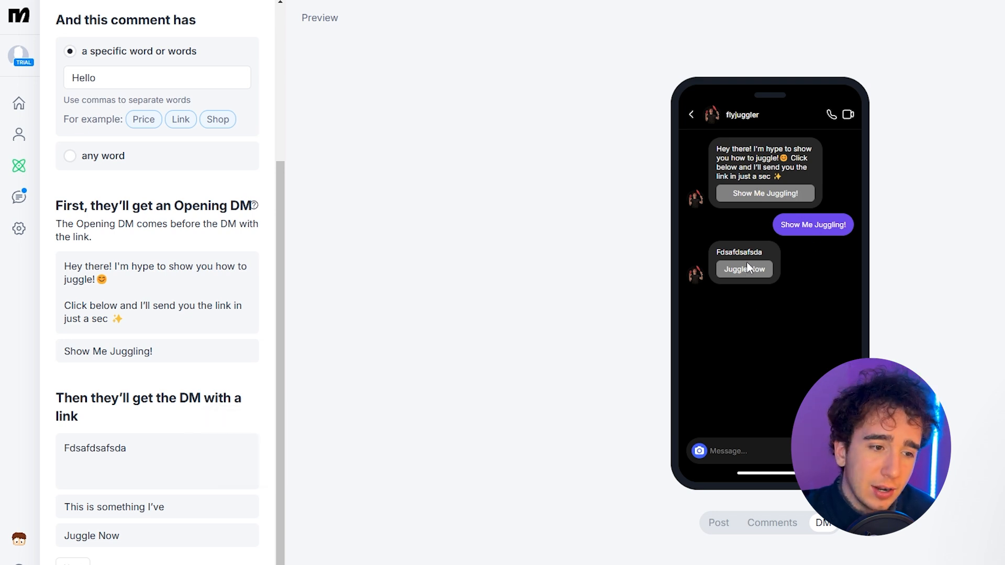
pyautogui.moveTo(162, 446); pyautogui.dragTo(9, 439)
pyautogui.write('Li')
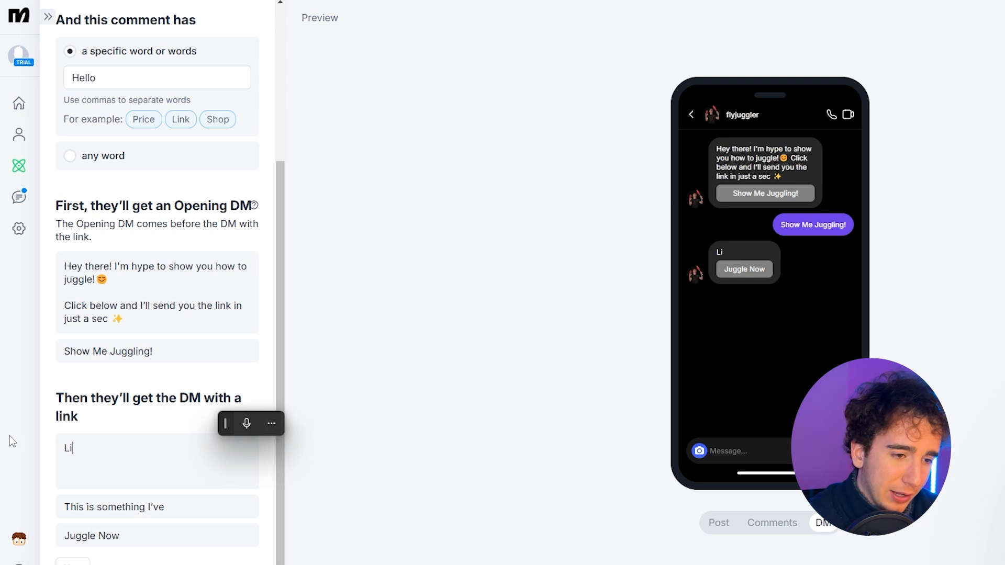
pyautogui.write('nk Here')
pyautogui.click(119, 505)
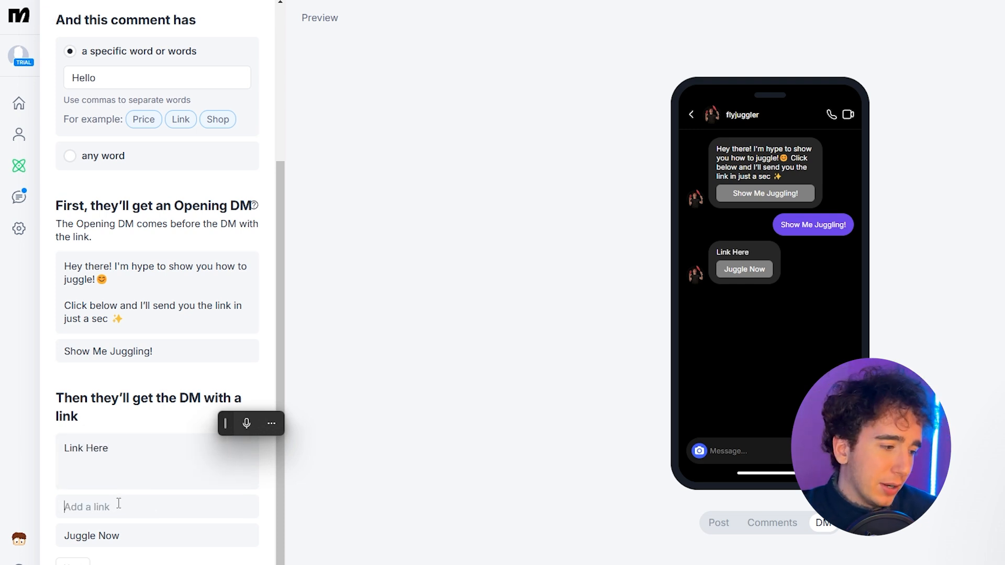
pyautogui.write('https://flyjuggling.com/')
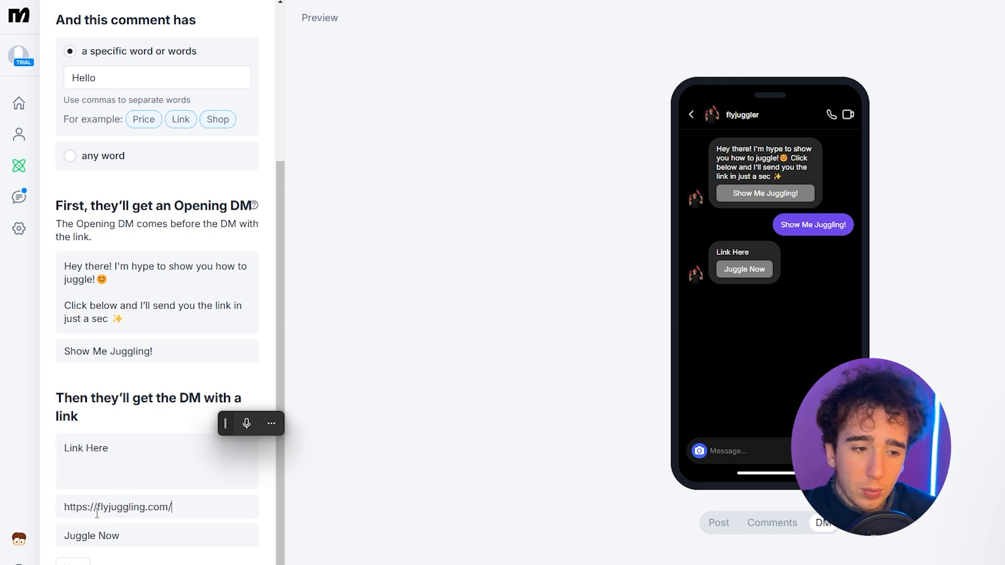
pyautogui.moveTo(131, 537); pyautogui.dragTo(45, 541)
pyautogui.click(158, 536)
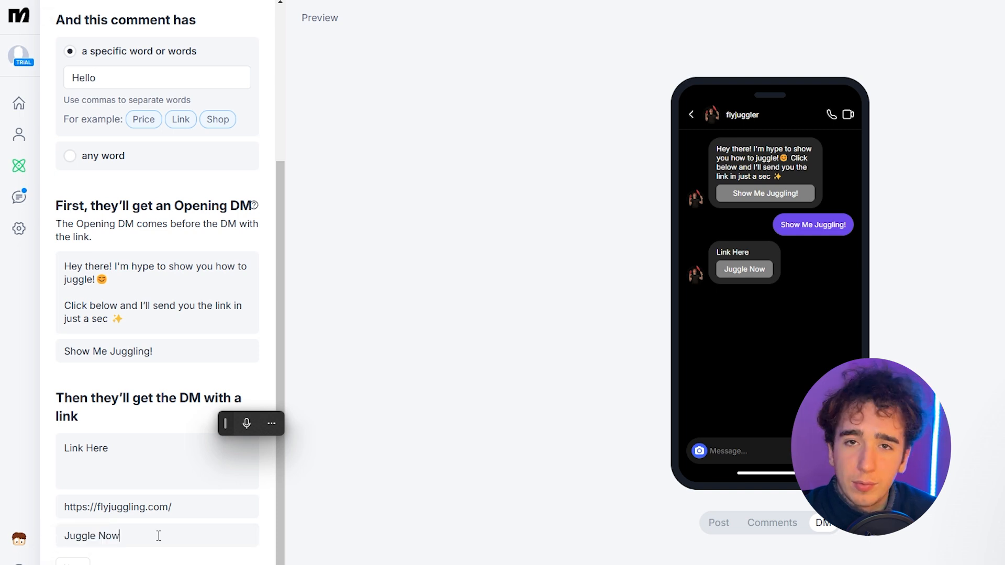
pyautogui.moveTo(156, 536); pyautogui.dragTo(24, 539)
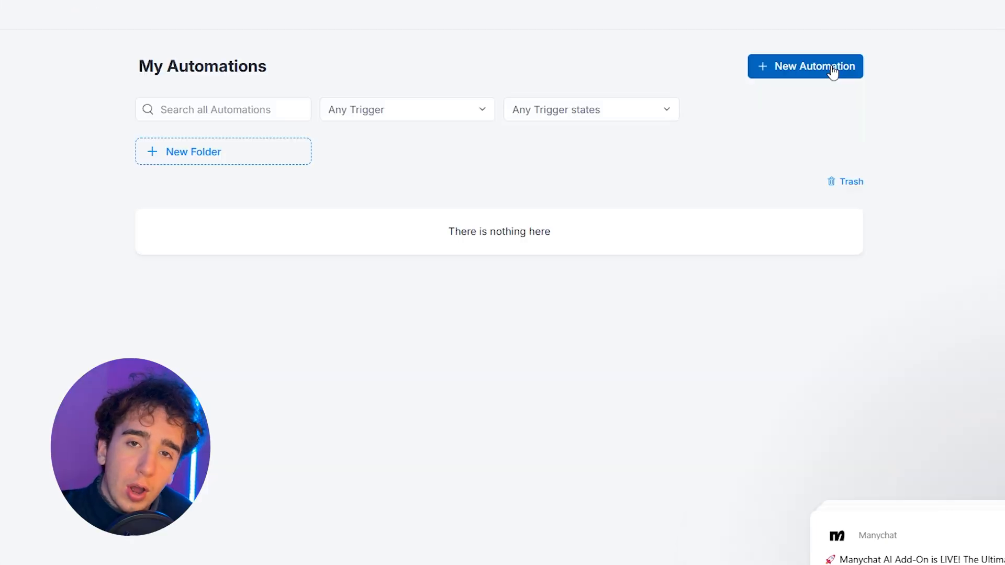
# Step: Create a new automation in My Automations from the ready-made template Grow your email list
pyautogui.click(832, 70)
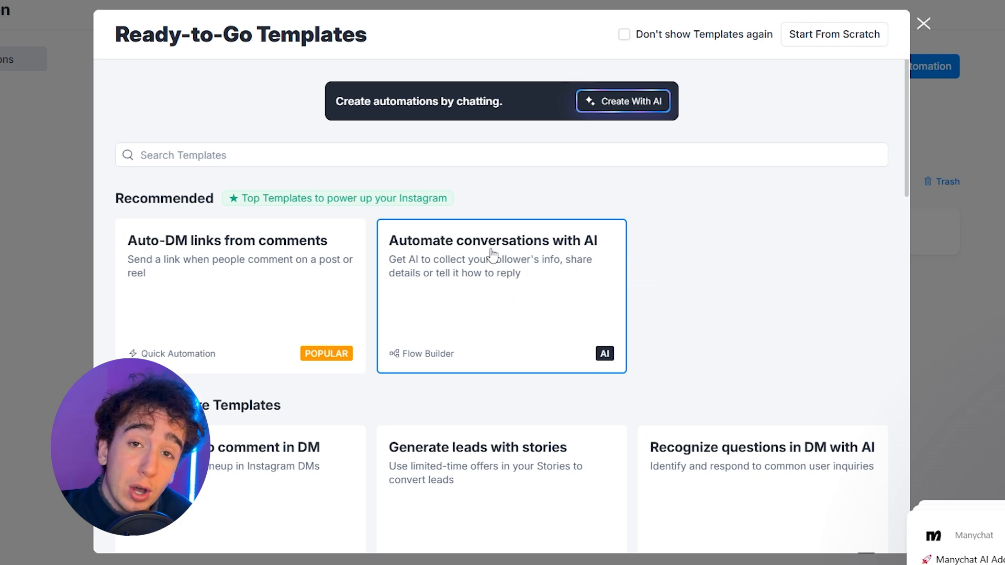
pyautogui.scroll(-4, 478, 231)
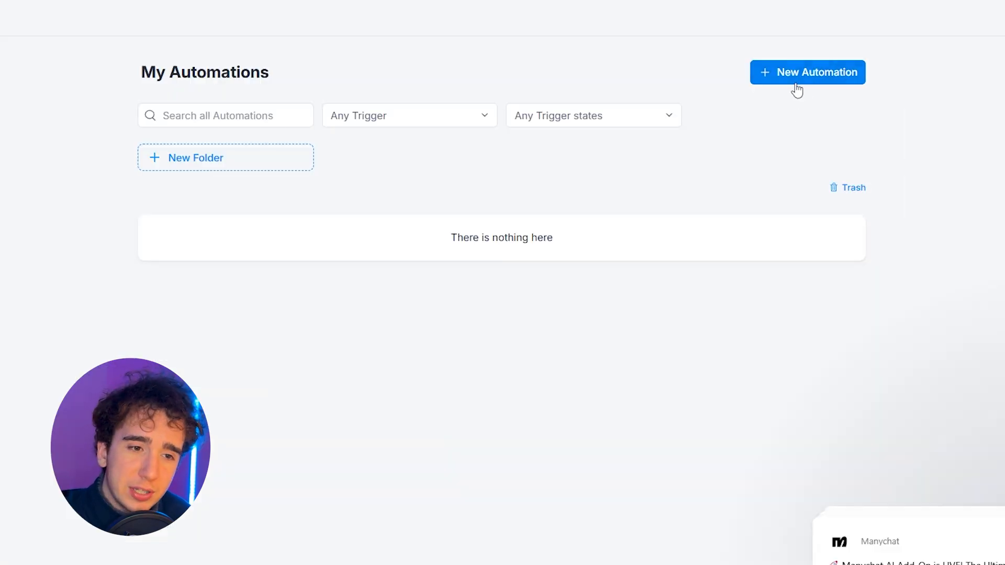
pyautogui.click(799, 78)
pyautogui.scroll(-1, 622, 167)
pyautogui.scroll(-5, 575, 183)
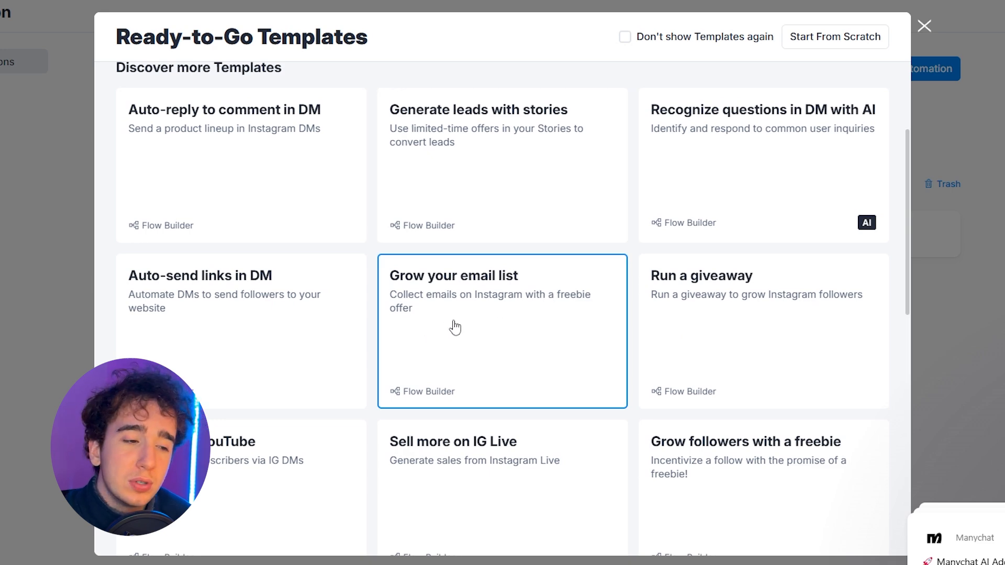
pyautogui.click(482, 309)
pyautogui.click(359, 489)
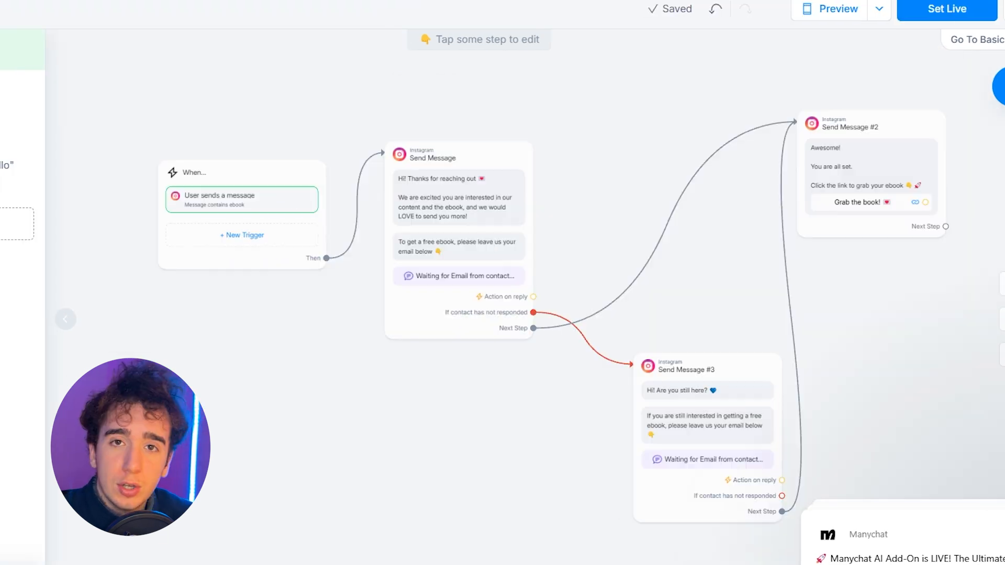
# Step: Delete the "User sends a message" trigger from the start of the email list flow
pyautogui.scroll(5, 233, 202)
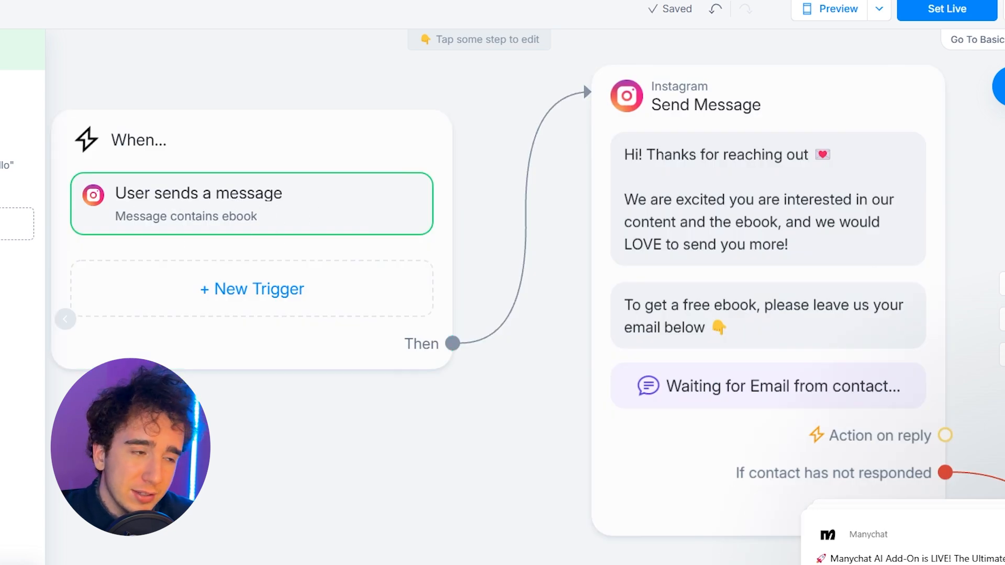
pyautogui.scroll(-10, 949, 236)
pyautogui.scroll(5, 817, 217)
pyautogui.scroll(-5, 559, 209)
pyautogui.scroll(5, 465, 196)
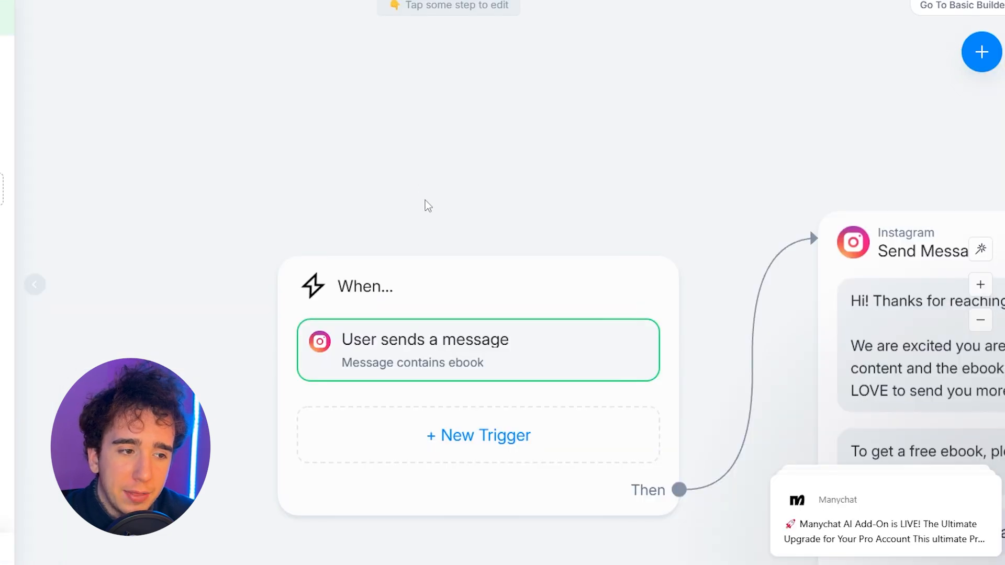
pyautogui.scroll(-3, 422, 210)
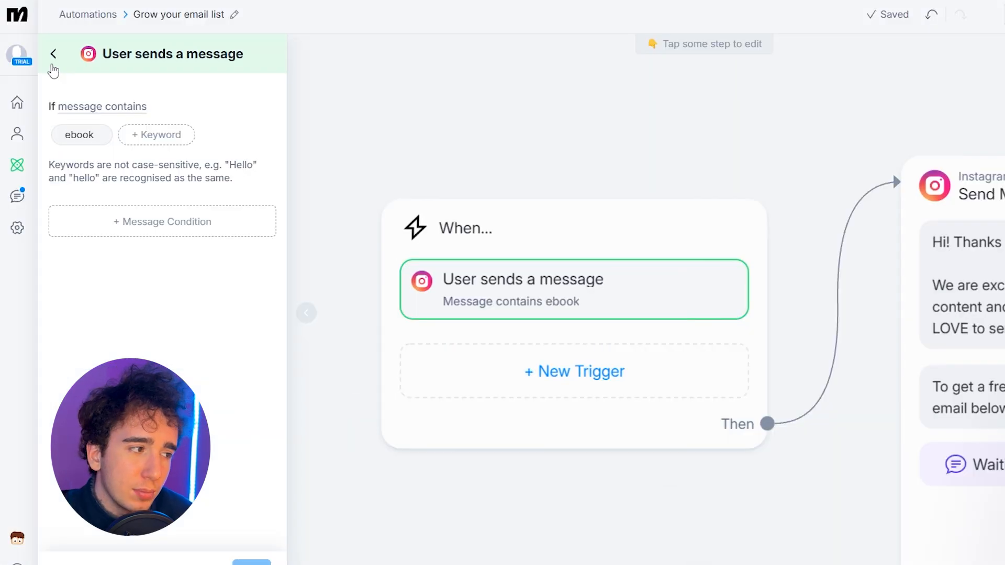
pyautogui.click(49, 67)
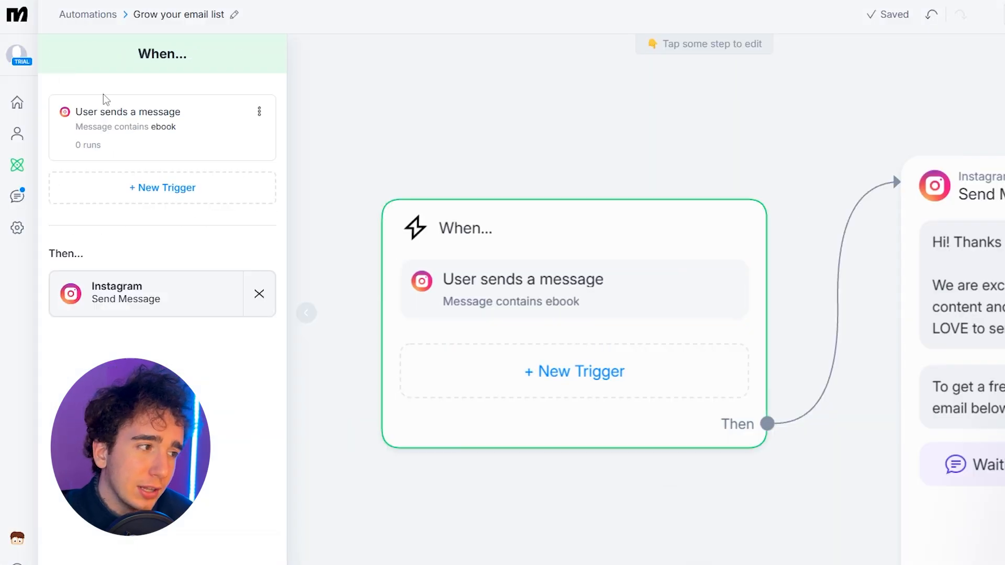
pyautogui.click(258, 113)
pyautogui.click(198, 203)
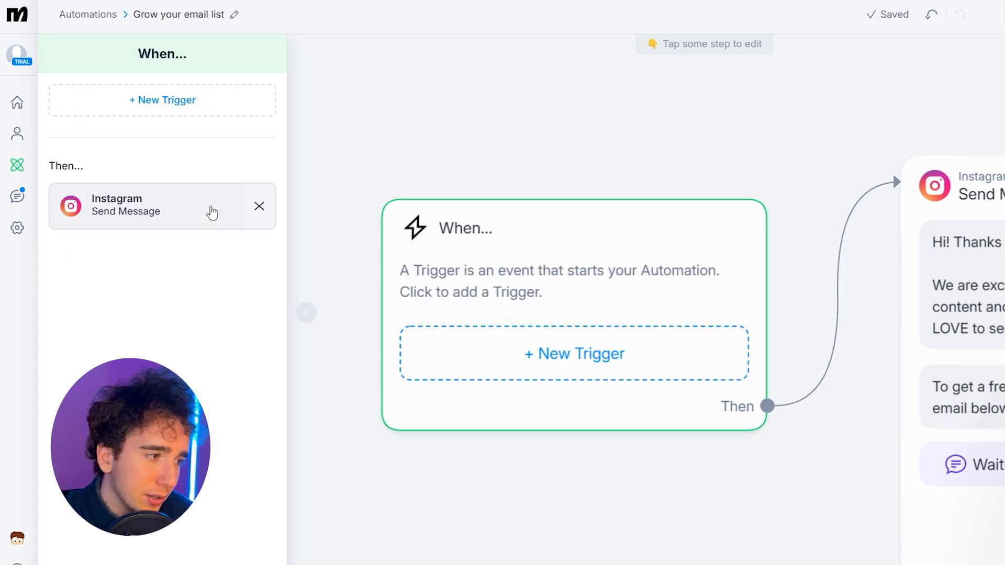
# Step: Add a trigger for comments on all posts or reels that include the keyword Juggle, with random multiple public replies
pyautogui.click(161, 99)
pyautogui.click(531, 176)
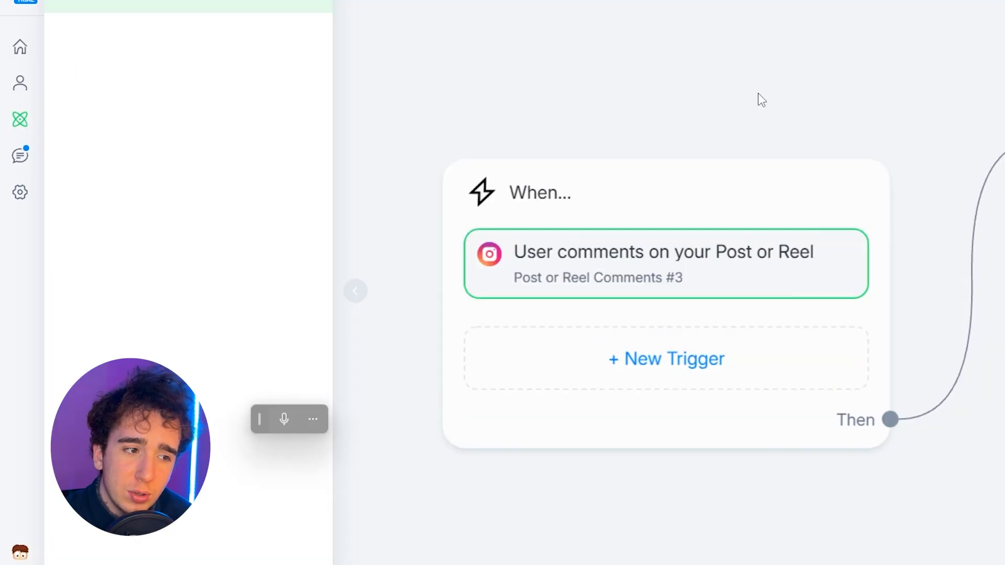
pyautogui.click(143, 375)
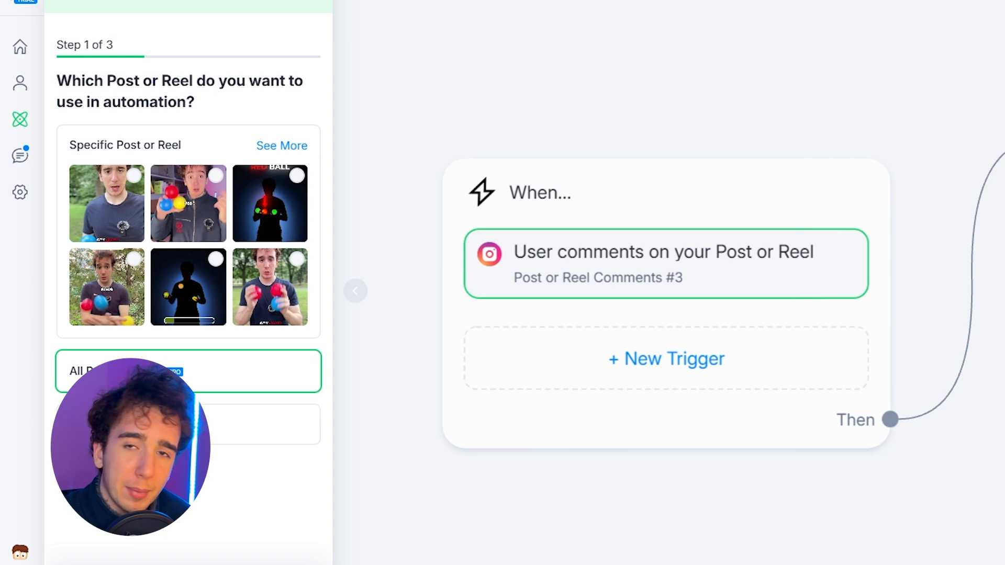
pyautogui.click(126, 211)
pyautogui.write('Joppa')
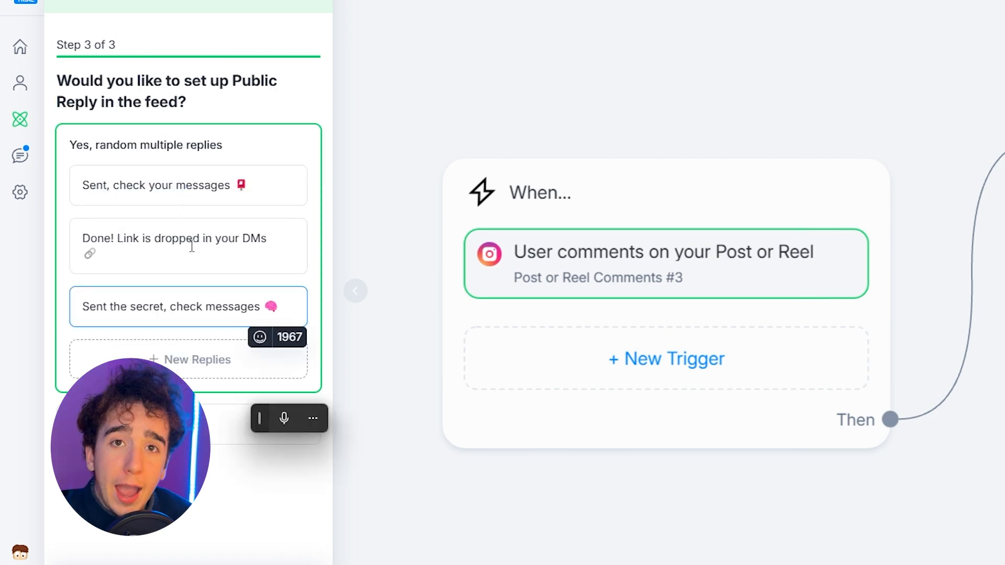
pyautogui.tripleClick(213, 107)
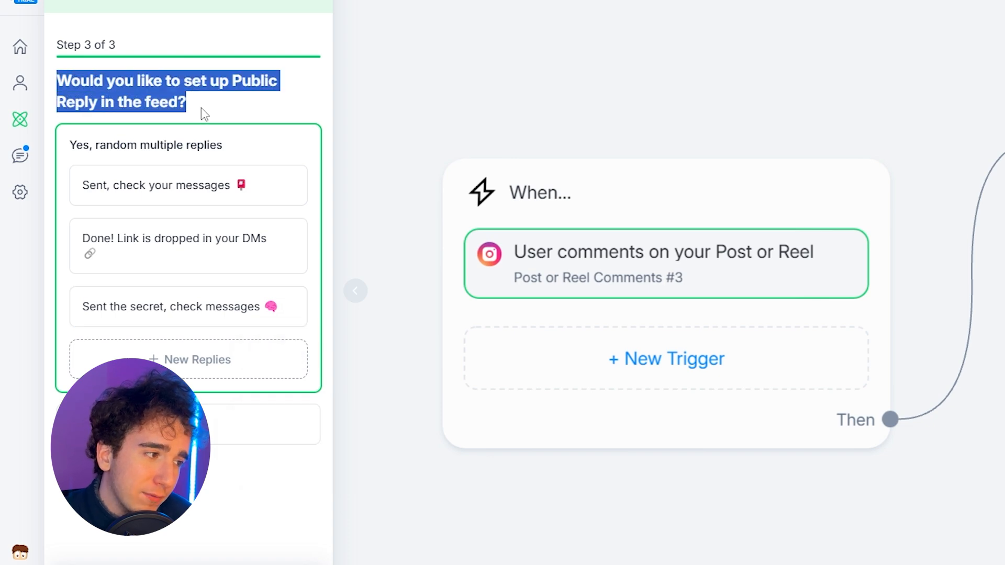
pyautogui.click(201, 108)
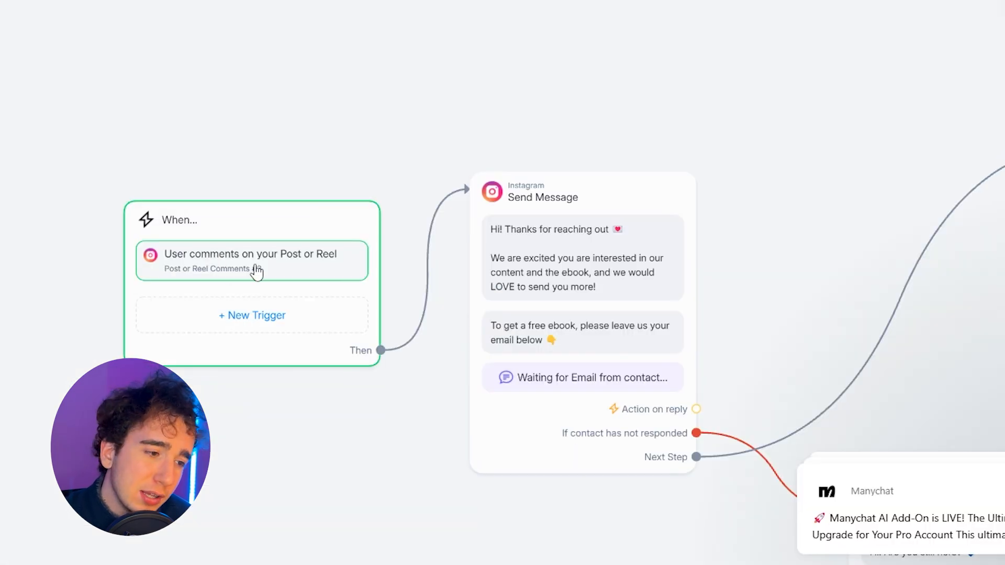
# Step: Examine the flow's Send Message steps, following the email reply path and the branch for contacts who have not responded
pyautogui.scroll(4, 267, 287)
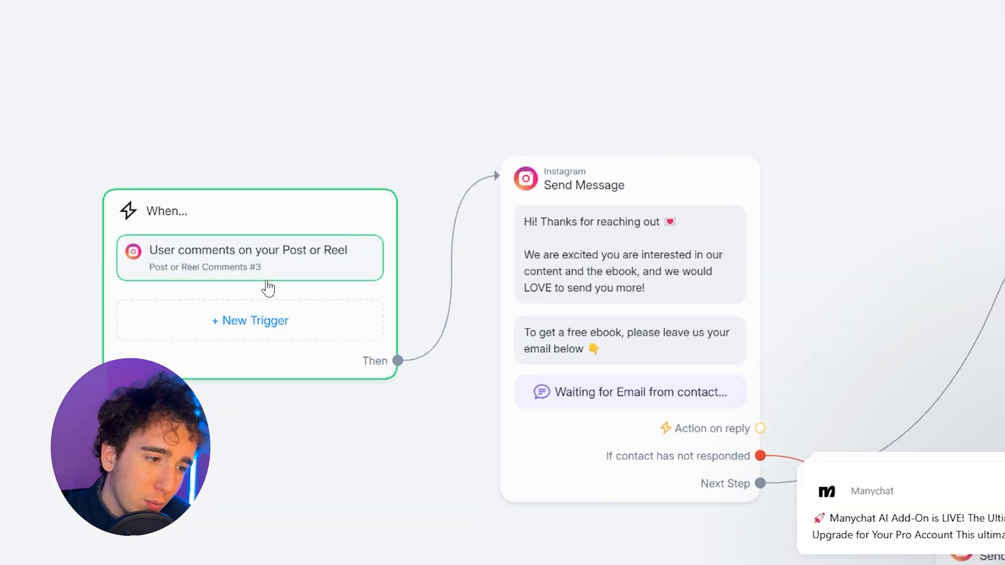
pyautogui.scroll(-5, 267, 286)
pyautogui.scroll(-3, 225, 265)
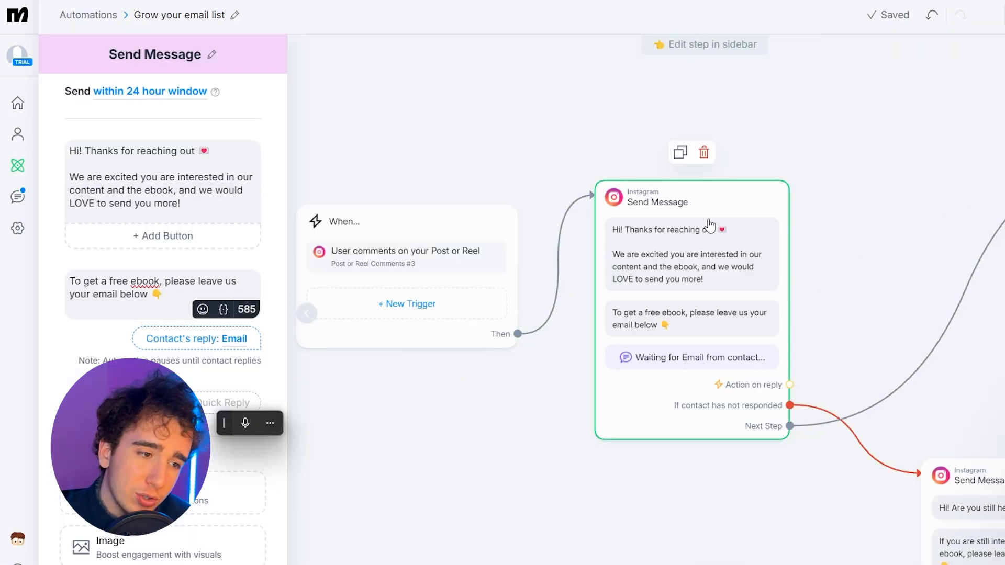
pyautogui.scroll(2, 709, 224)
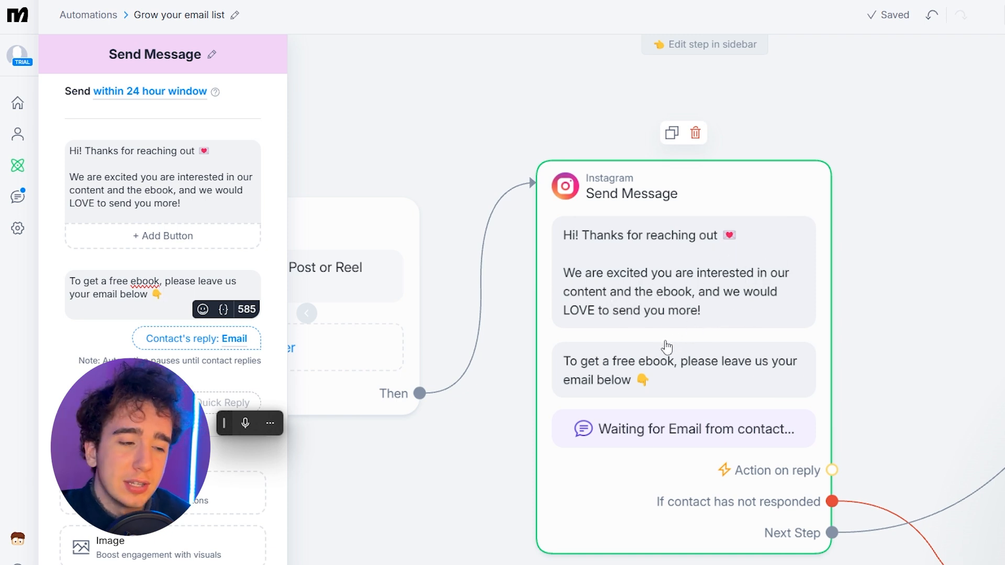
pyautogui.click(660, 436)
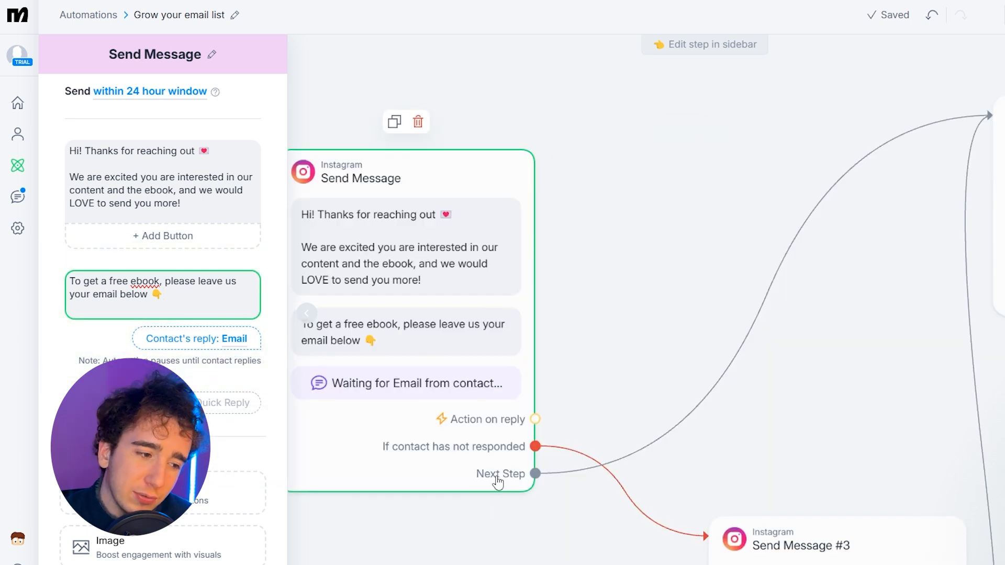
pyautogui.moveTo(613, 373); pyautogui.dragTo(657, 354)
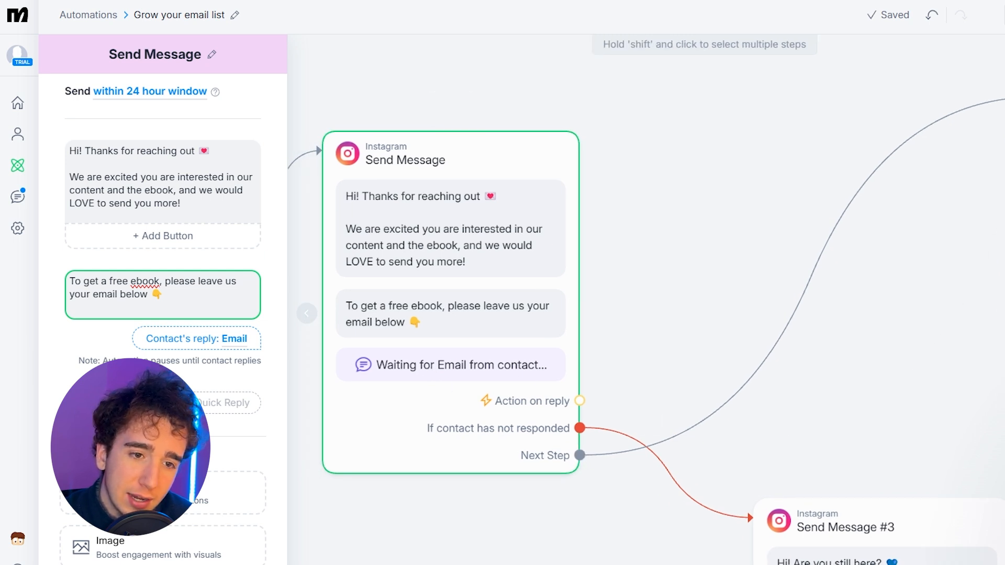
pyautogui.moveTo(940, 277); pyautogui.dragTo(628, 321)
pyautogui.click(700, 261)
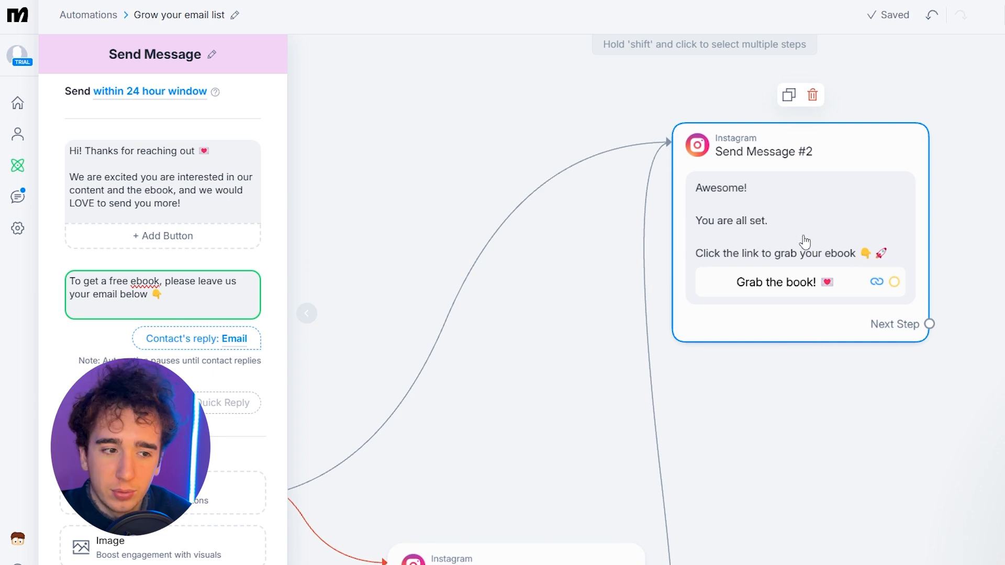
pyautogui.click(780, 282)
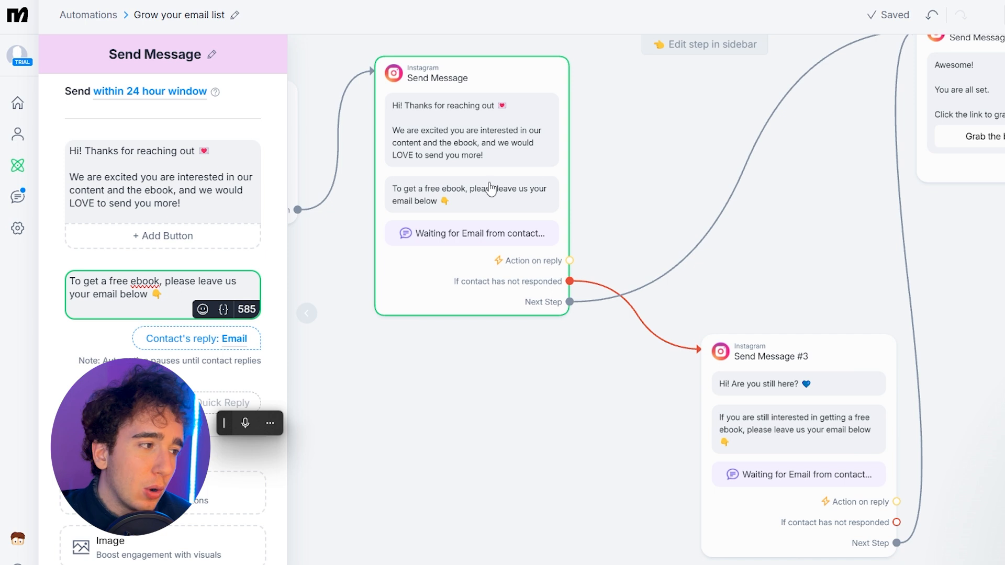
pyautogui.scroll(2, 544, 280)
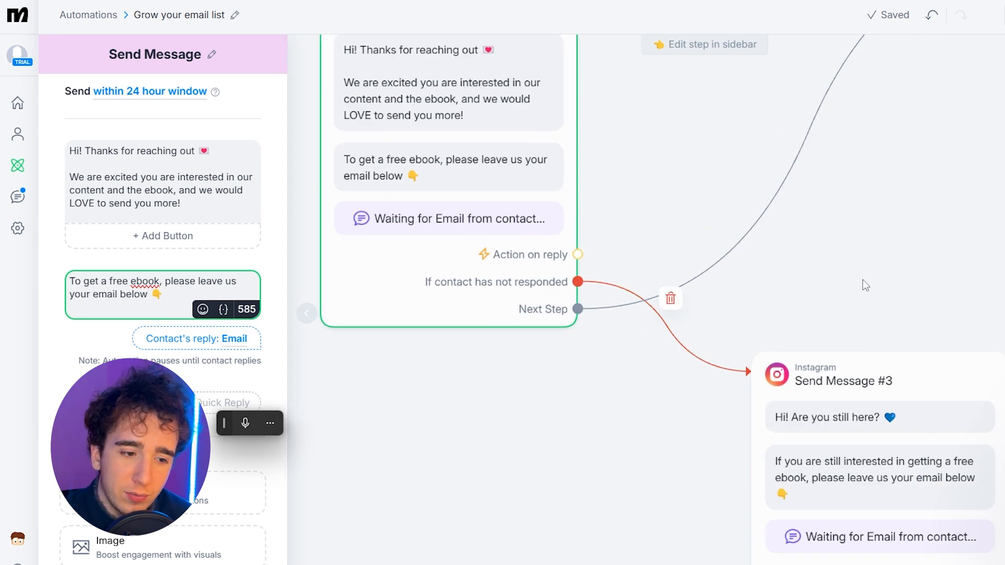
pyautogui.moveTo(861, 292); pyautogui.dragTo(797, 228)
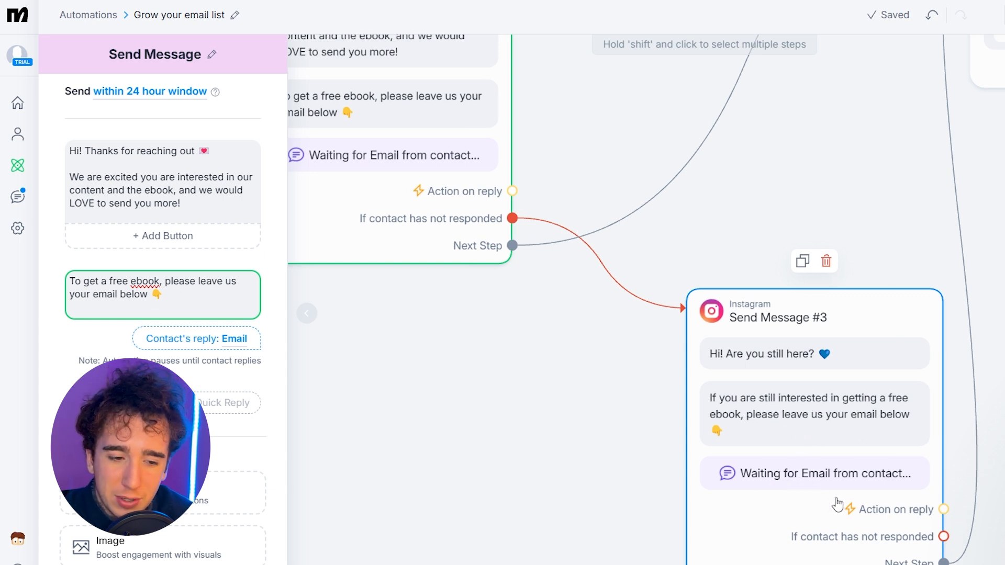
pyautogui.moveTo(977, 220); pyautogui.dragTo(828, 385)
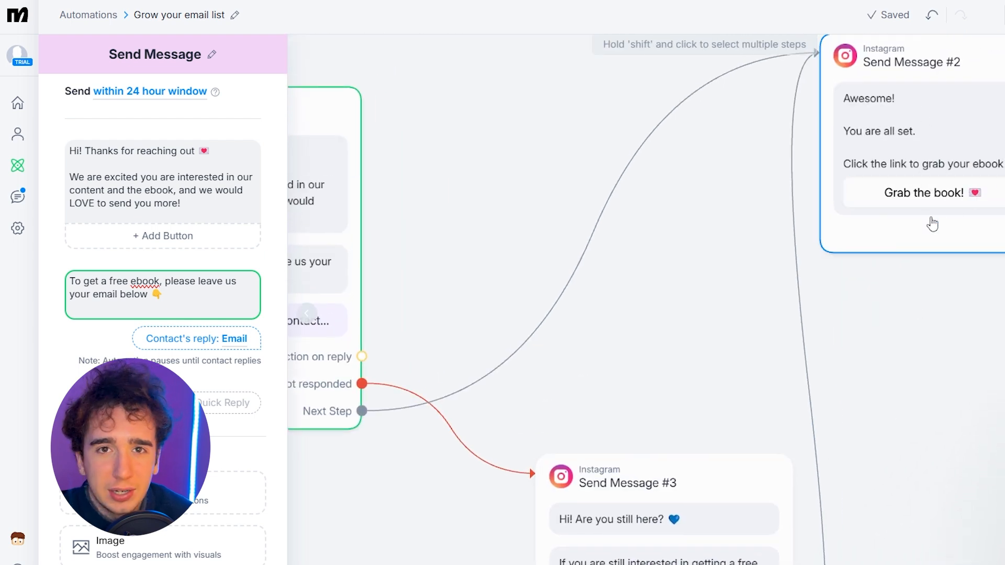
# Step: Replace the first text of the opening Send Message step with "If you want to juggle"
pyautogui.click(166, 204)
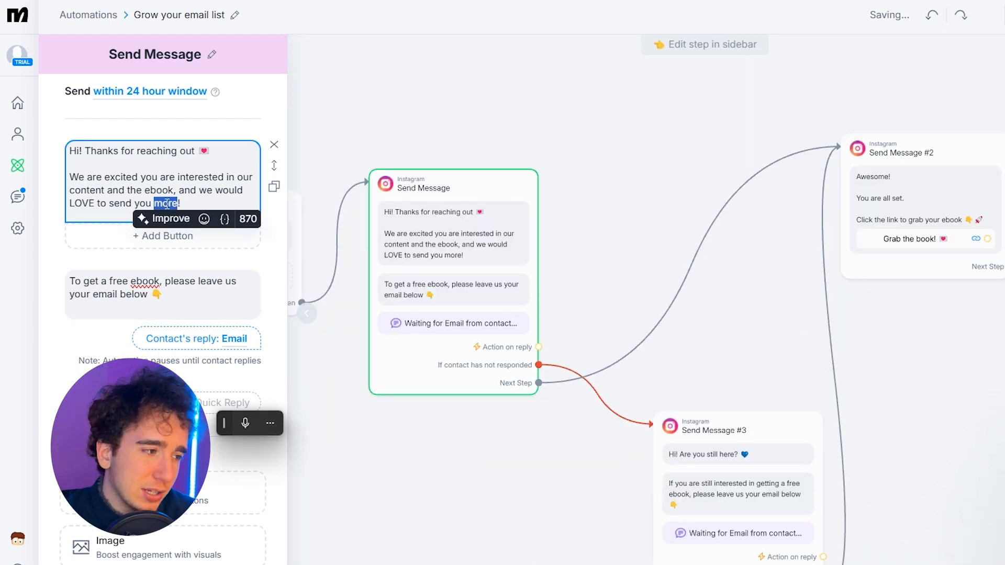
pyautogui.tripleClick(167, 203)
pyautogui.hotkey('ctrl', 'a')
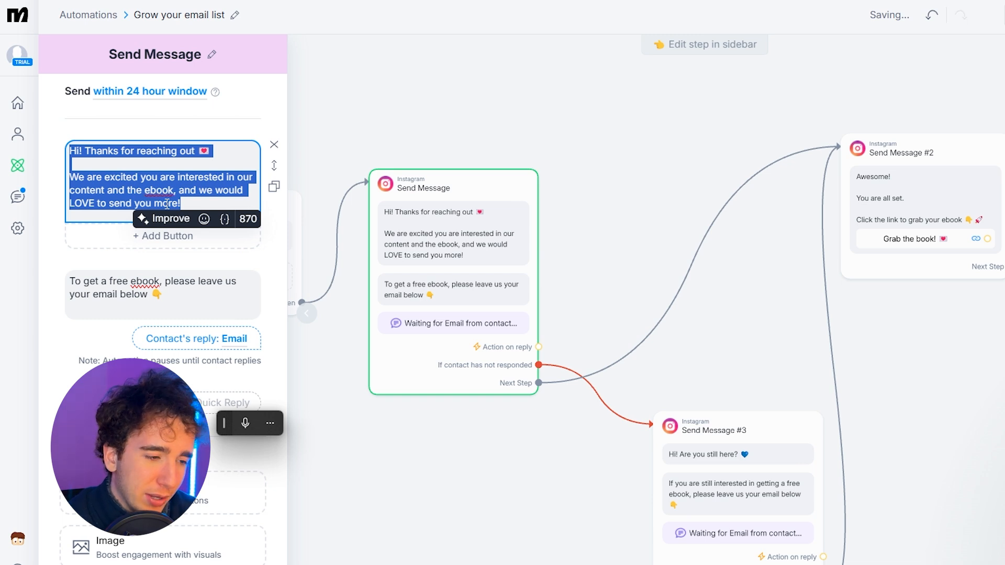
pyautogui.write('If you want to juggle')
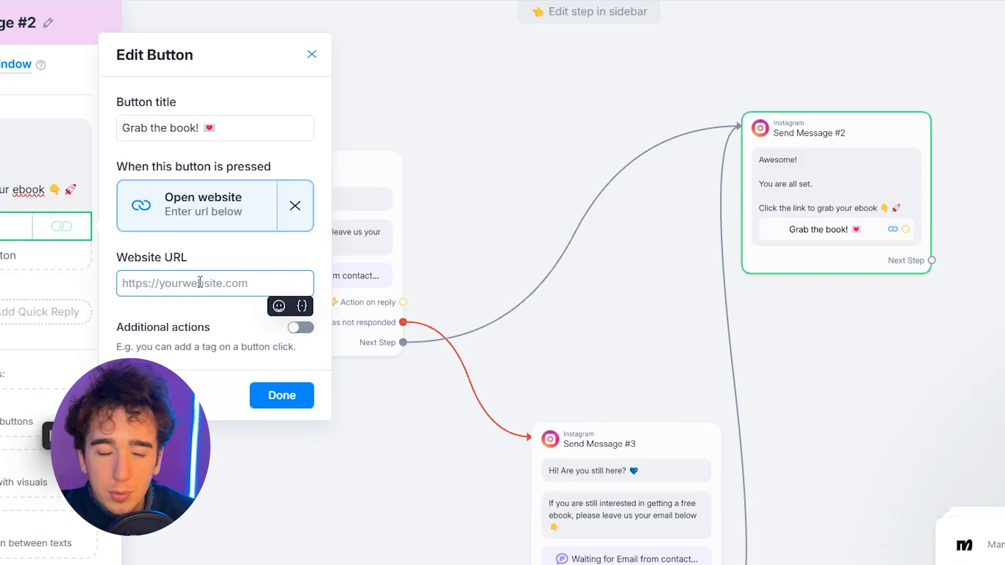
# Step: Paste the copied website URL as the target of the "Grab the book!" button in Send Message #2 and save it
pyautogui.write('https://www.canva.com/design/DAGSvYP8AkQ/tSpO3qkqzZwjuHydE4uA/view?utm_content=DAGSvYP8AkQ&utm_campaign=designshare&utm_medium=link&utm_source=editor')
pyautogui.click(273, 434)
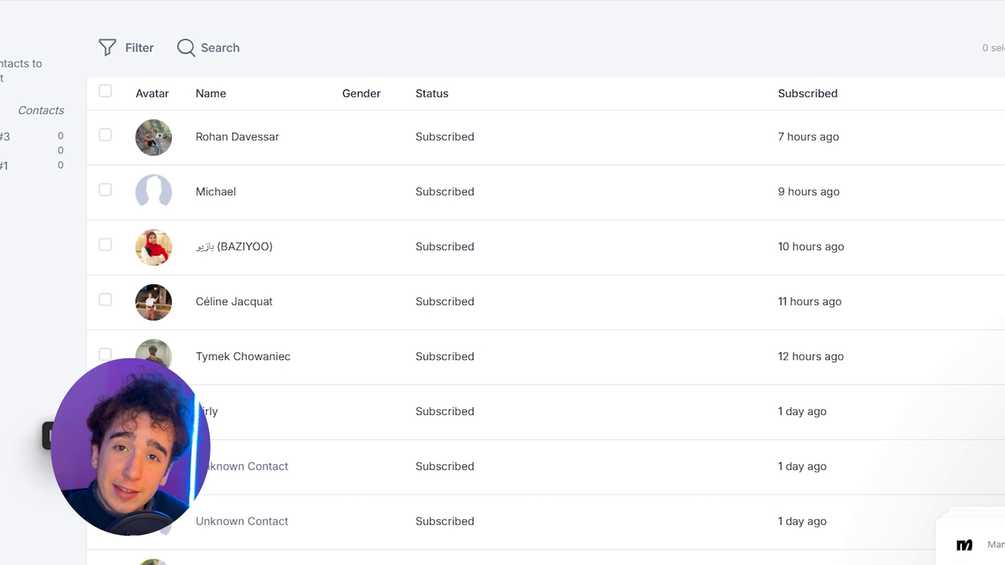
# Step: Look through the list of subscribed contacts
pyautogui.scroll(-20, 661, 130)
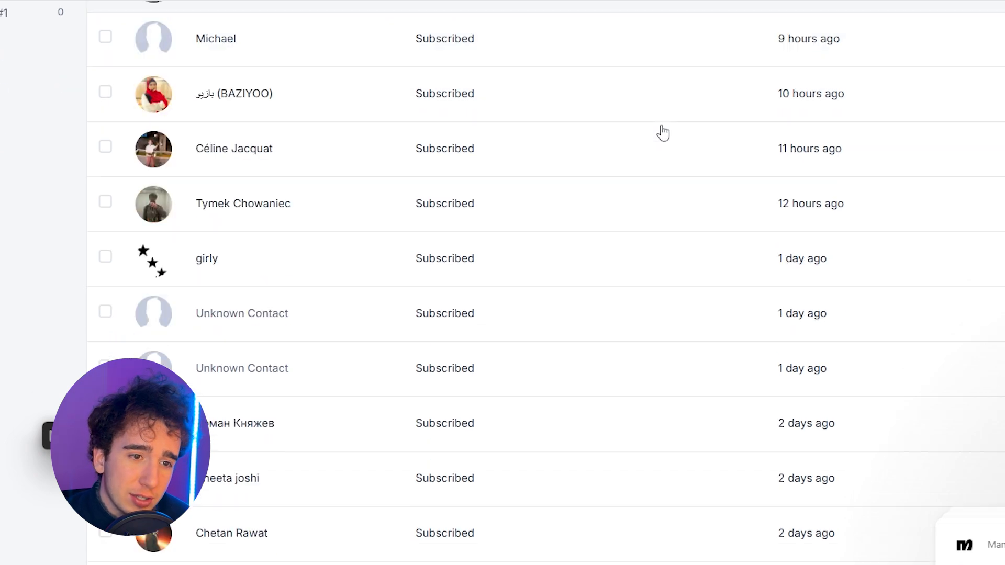
pyautogui.scroll(-5, 665, 139)
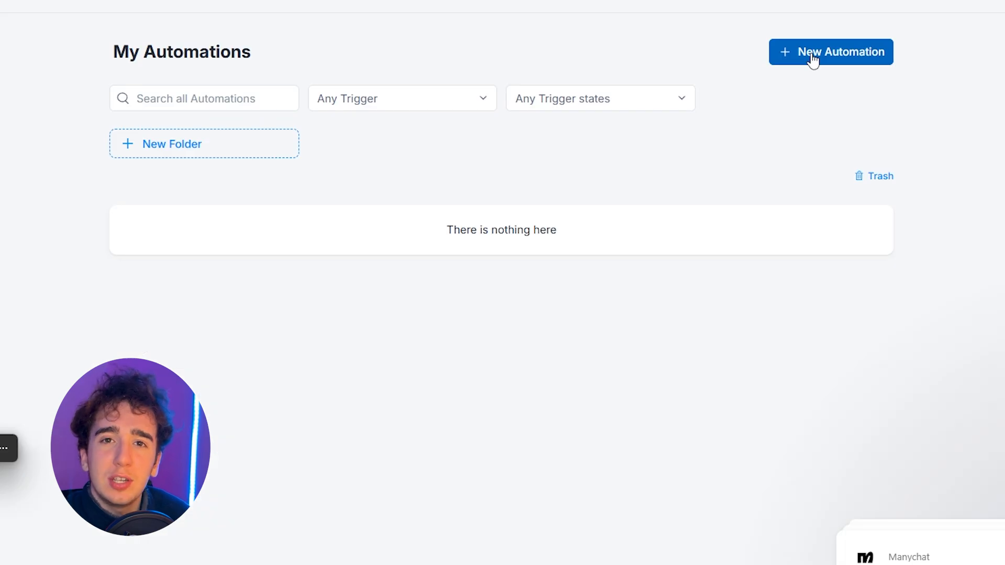
# Step: Browse the ready-made templates for a new automation, but start it from scratch instead
pyautogui.click(812, 60)
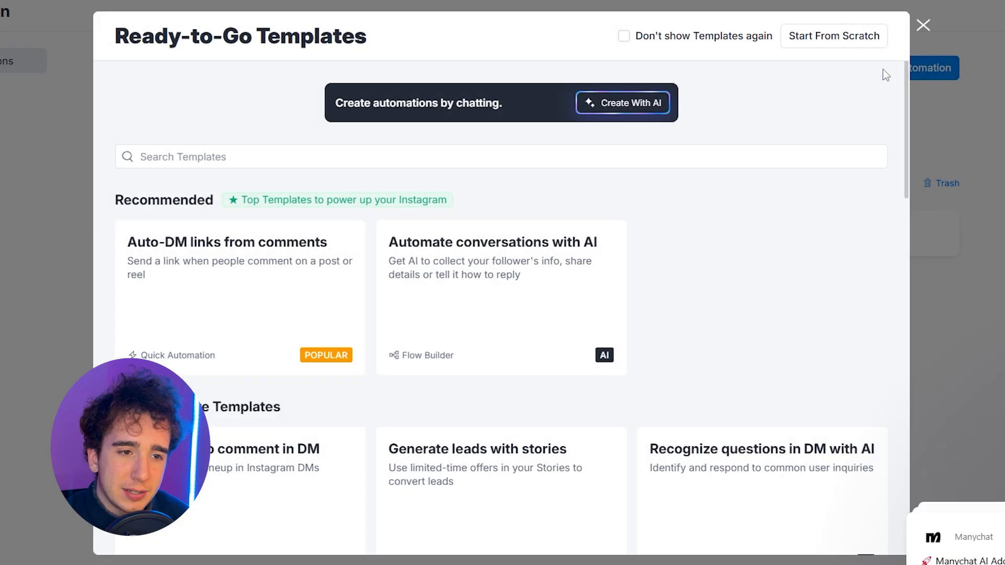
pyautogui.scroll(-5, 434, 335)
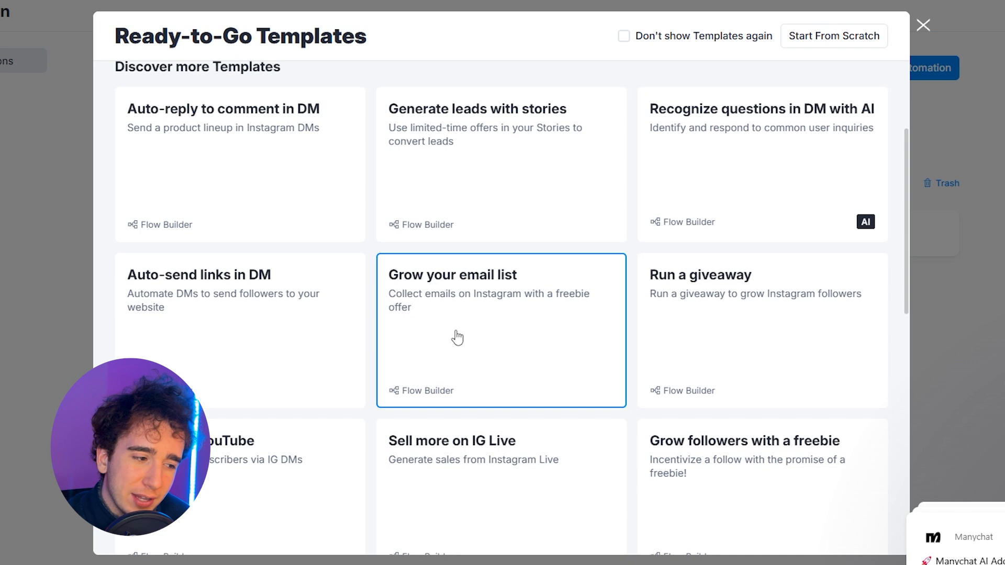
pyautogui.scroll(4, 455, 336)
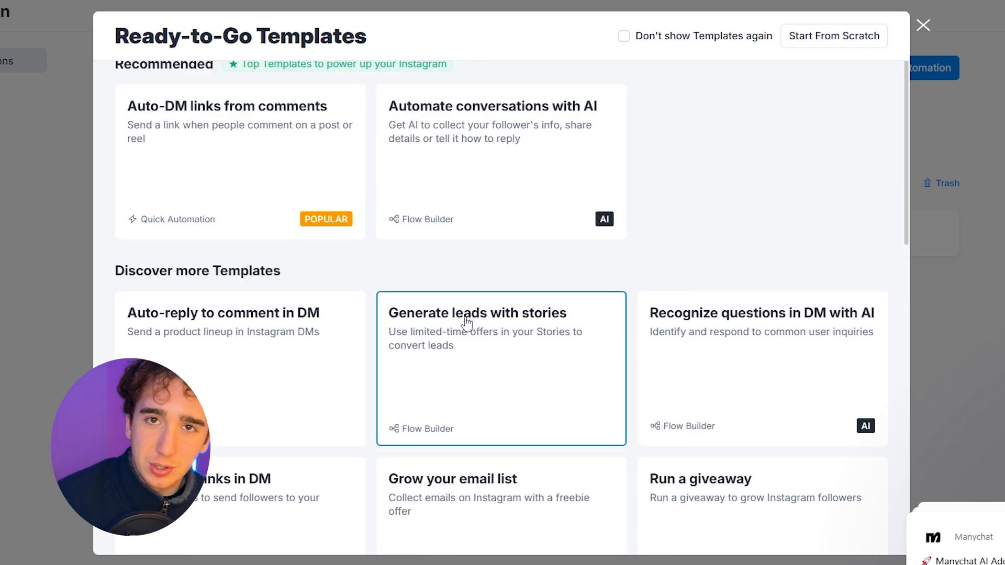
pyautogui.scroll(3, 470, 334)
pyautogui.click(822, 44)
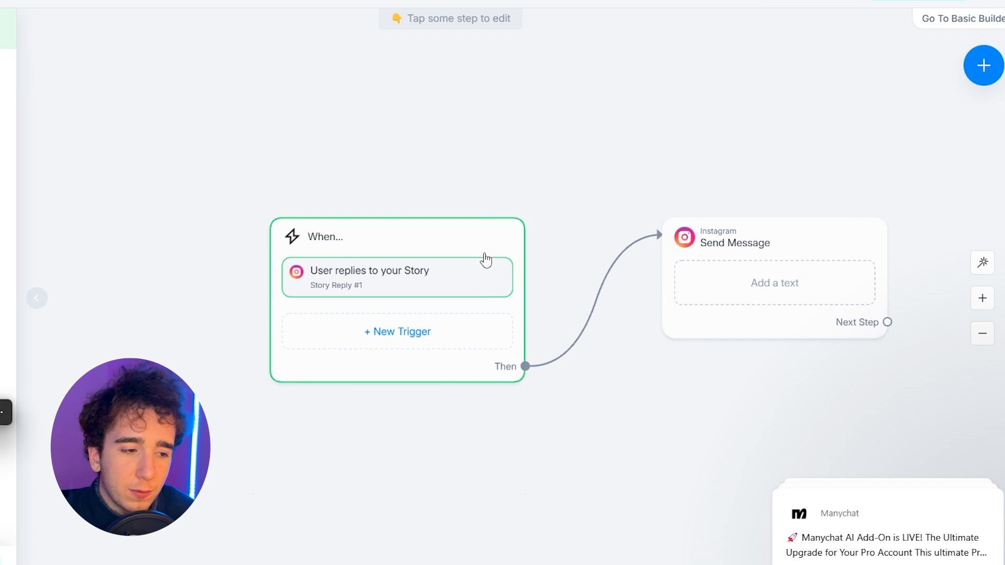
# Step: Add the keyword "Hello" to the Story Reply trigger for all stories and save the trigger
pyautogui.click(23, 215)
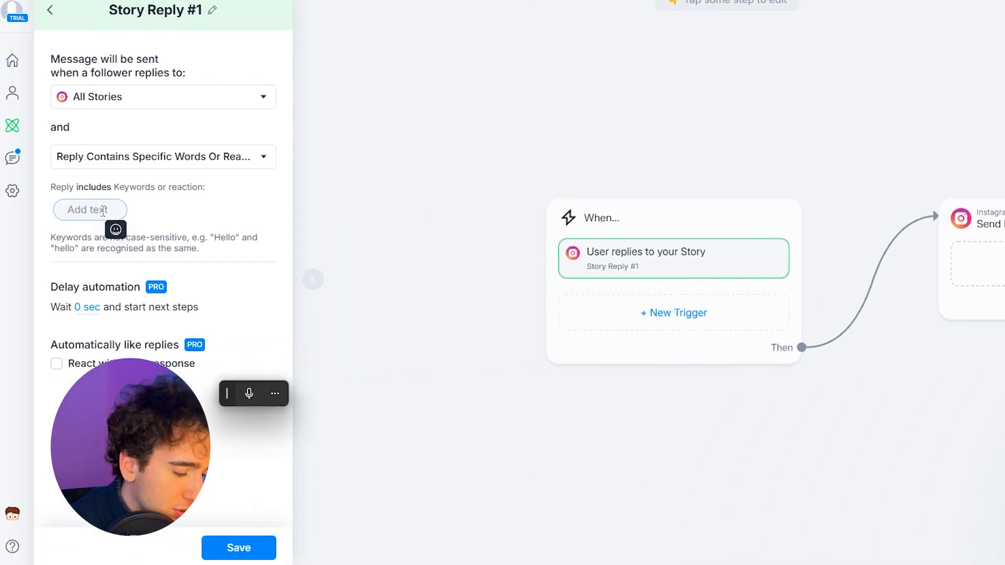
pyautogui.write('Hello')
pyautogui.click(230, 549)
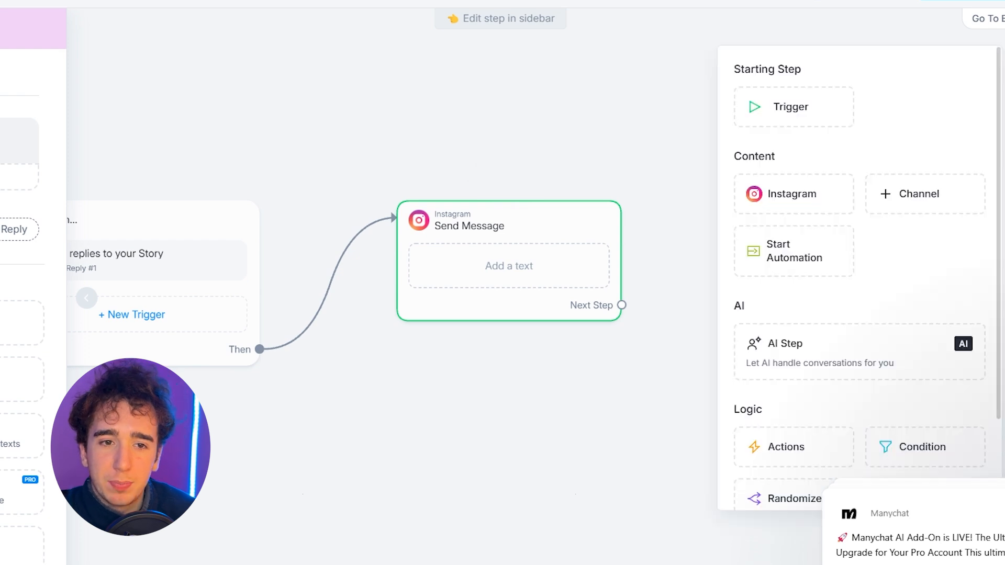
# Step: Add a Condition block that checks whether the contact's Email is unknown and place it near the Send Message step
pyautogui.scroll(-1, 780, 242)
pyautogui.scroll(-1, 777, 241)
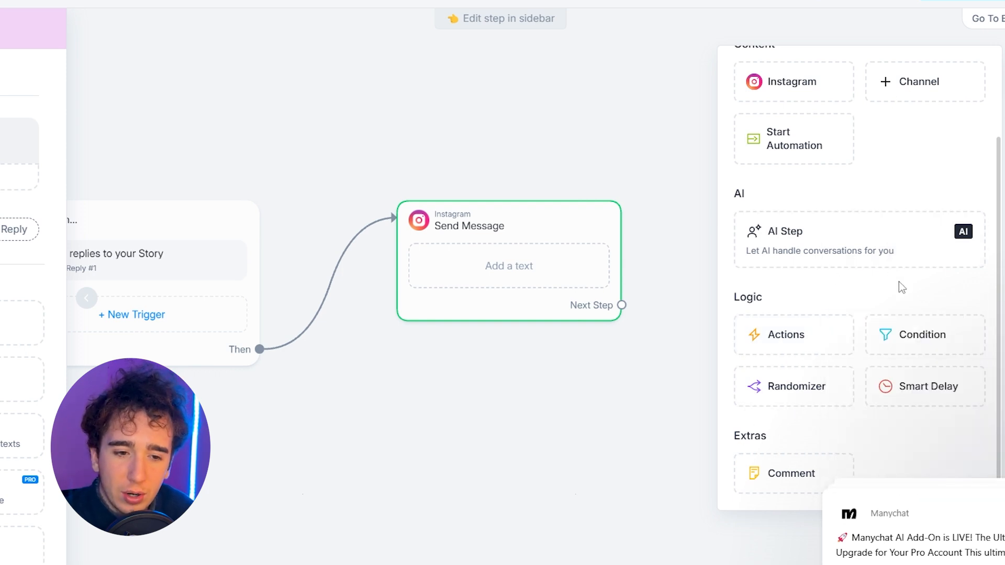
pyautogui.click(892, 334)
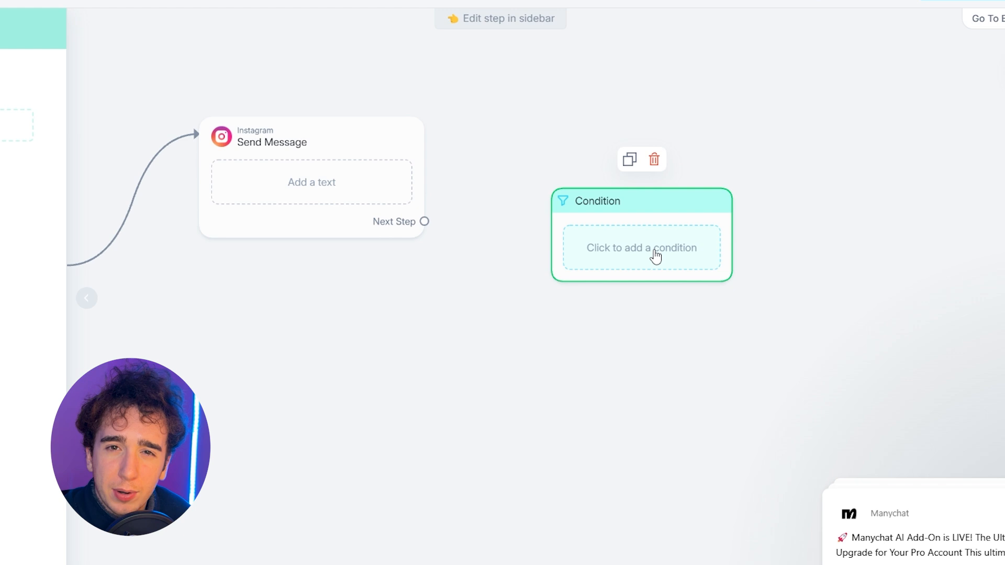
pyautogui.click(655, 257)
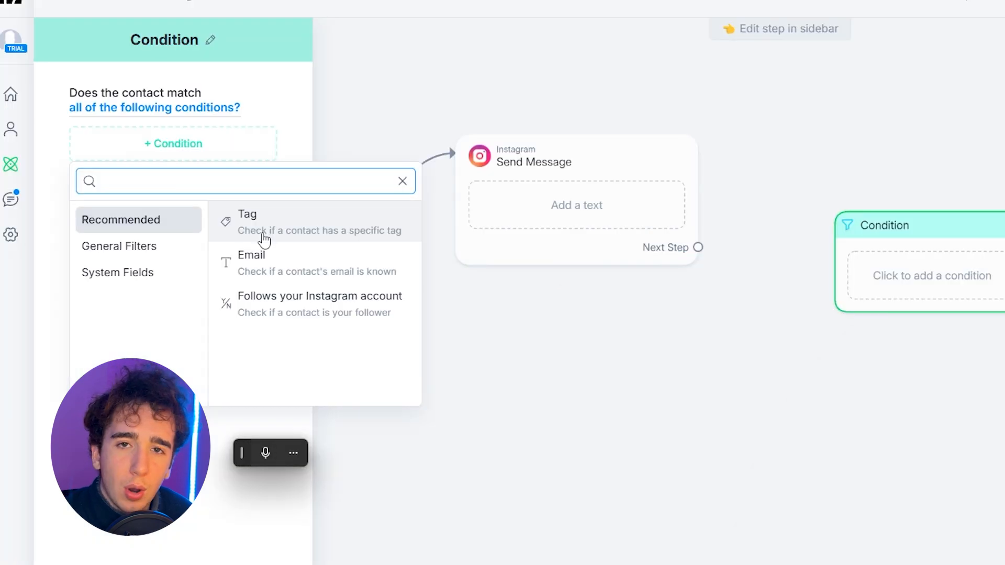
pyautogui.click(298, 283)
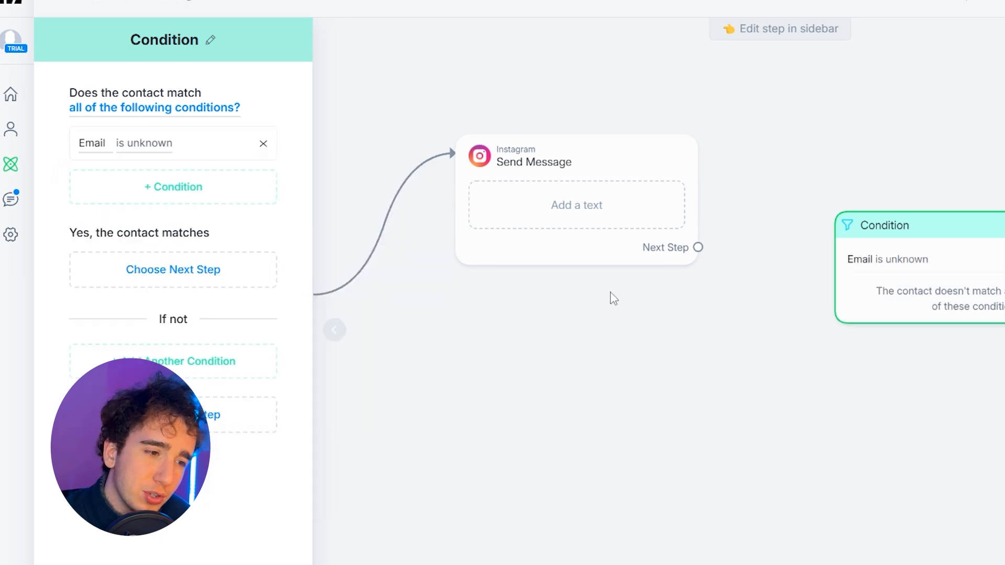
pyautogui.moveTo(915, 242); pyautogui.dragTo(854, 208)
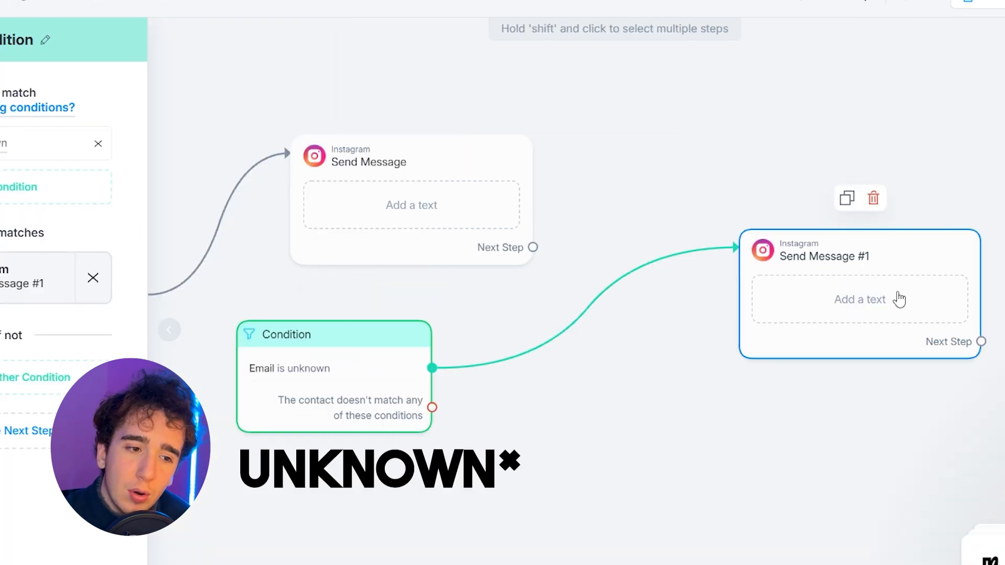
# Step: Connect the condition's matching branch to a new Instagram Send Message step and the non-matching branch to a second one
pyautogui.click(872, 297)
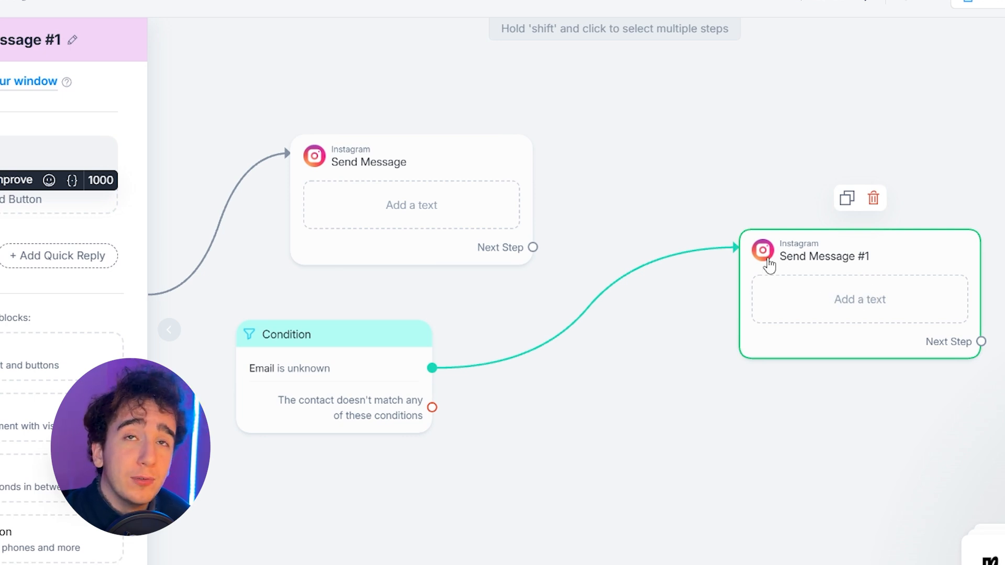
pyautogui.click(400, 388)
pyautogui.moveTo(432, 407); pyautogui.dragTo(705, 440)
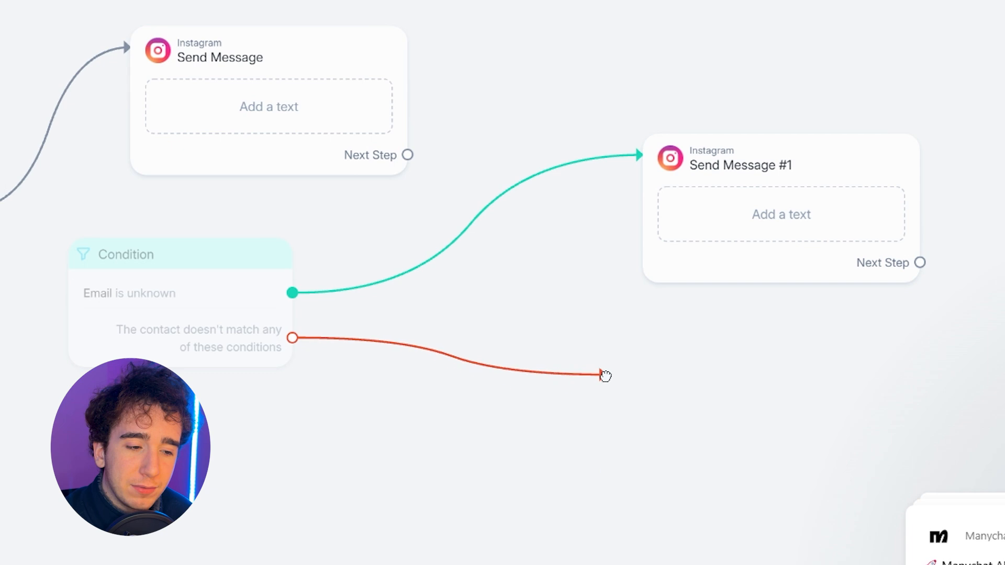
pyautogui.moveTo(605, 375); pyautogui.dragTo(649, 418)
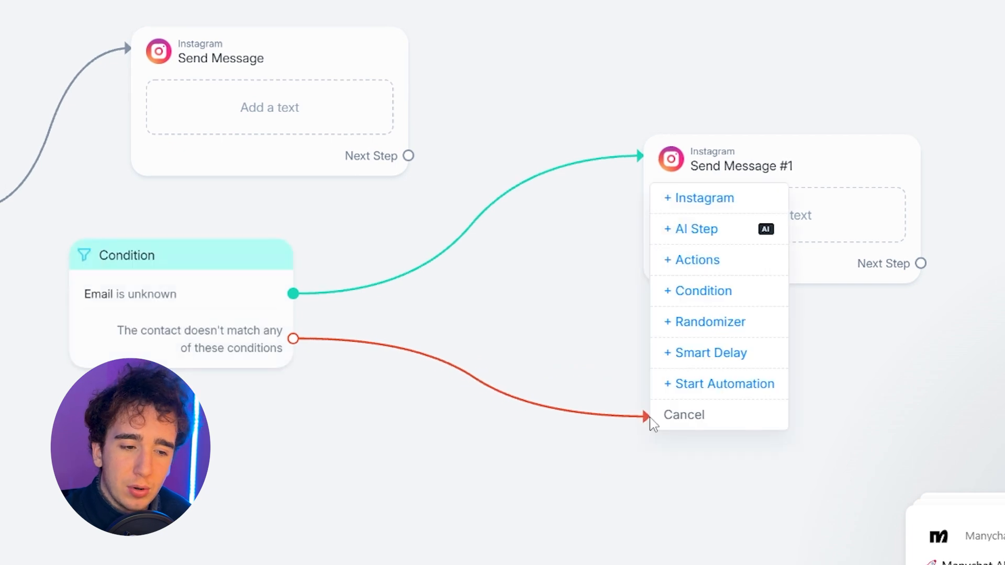
pyautogui.click(703, 200)
pyautogui.moveTo(691, 218)
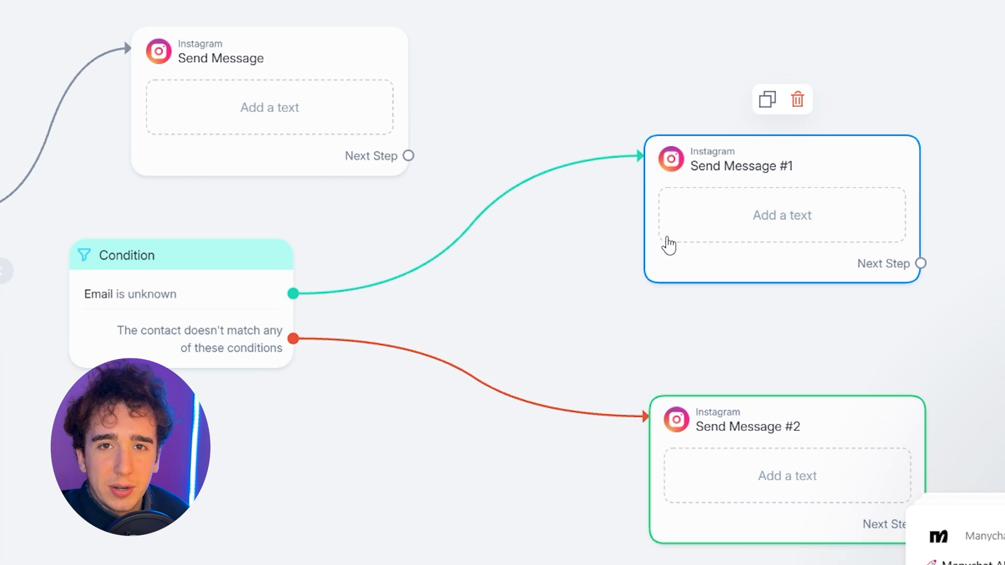
# Step: Select the Email condition block and examine how it splits contacts between the two message branches
pyautogui.moveTo(744, 464)
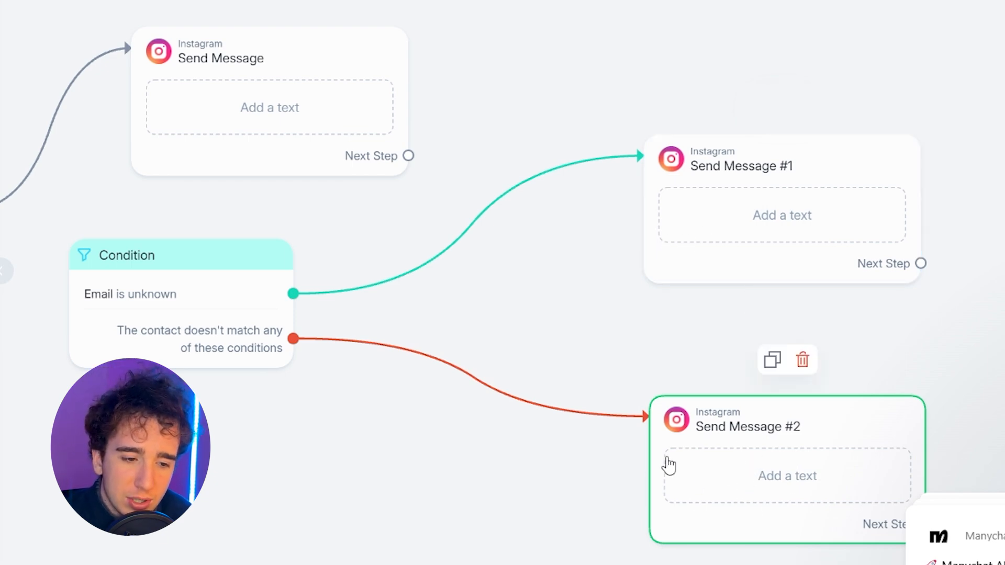
pyautogui.moveTo(229, 360)
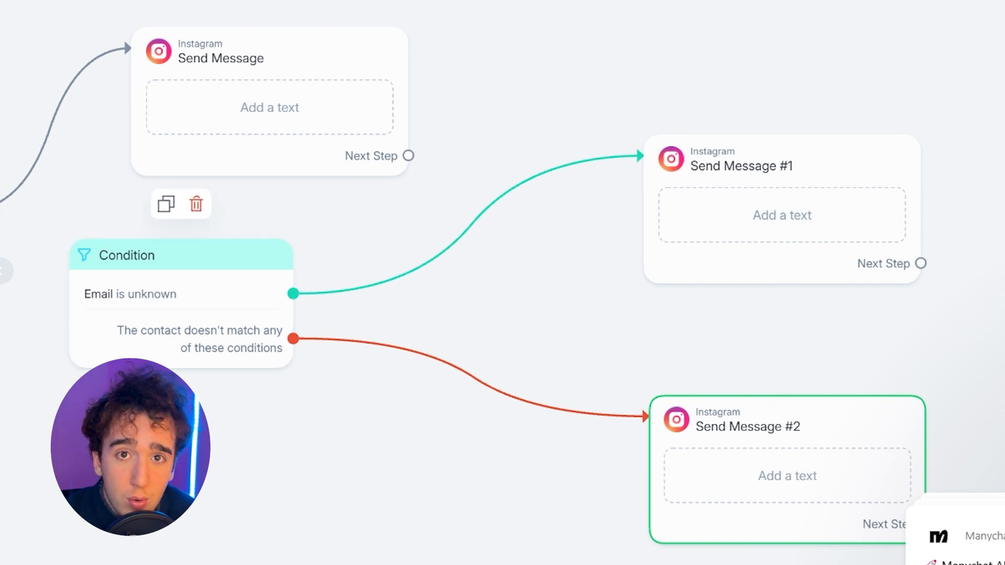
pyautogui.click(134, 346)
pyautogui.moveTo(112, 298)
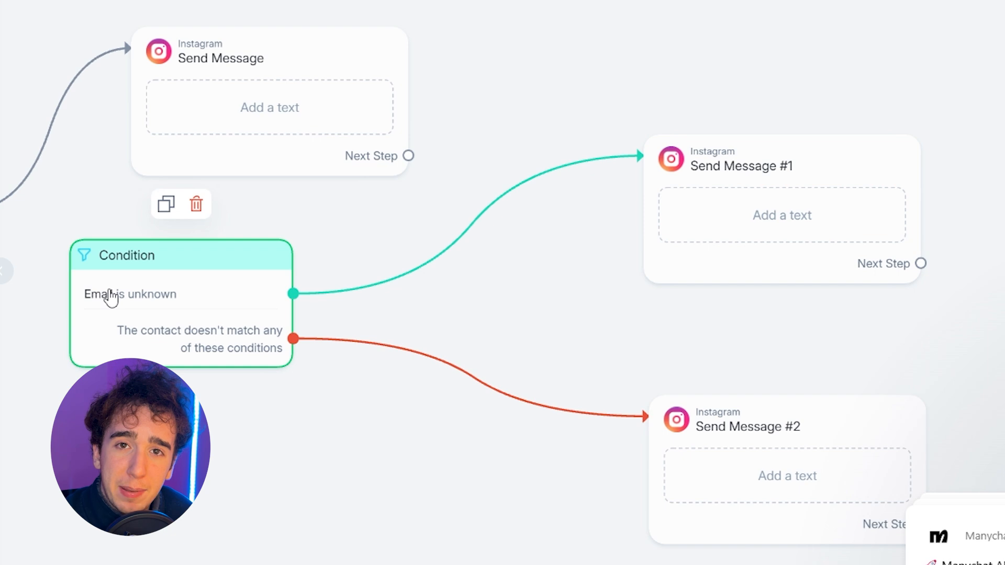